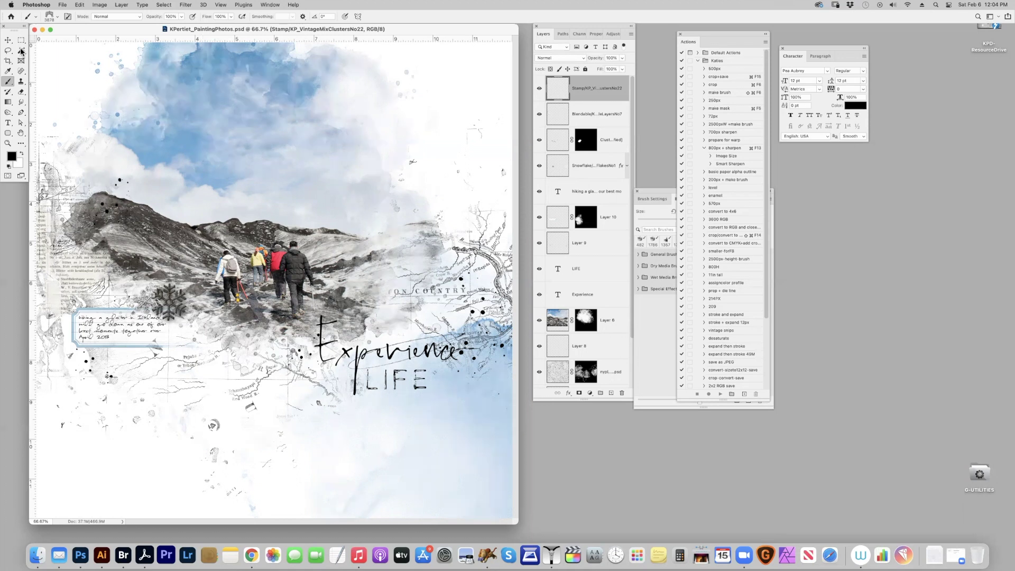
Step: Create a transparent 3600 × 3600 pixel, 300 ppi RGB document with the working sRGB profile and fill its layer with white
left_click(43, 30)
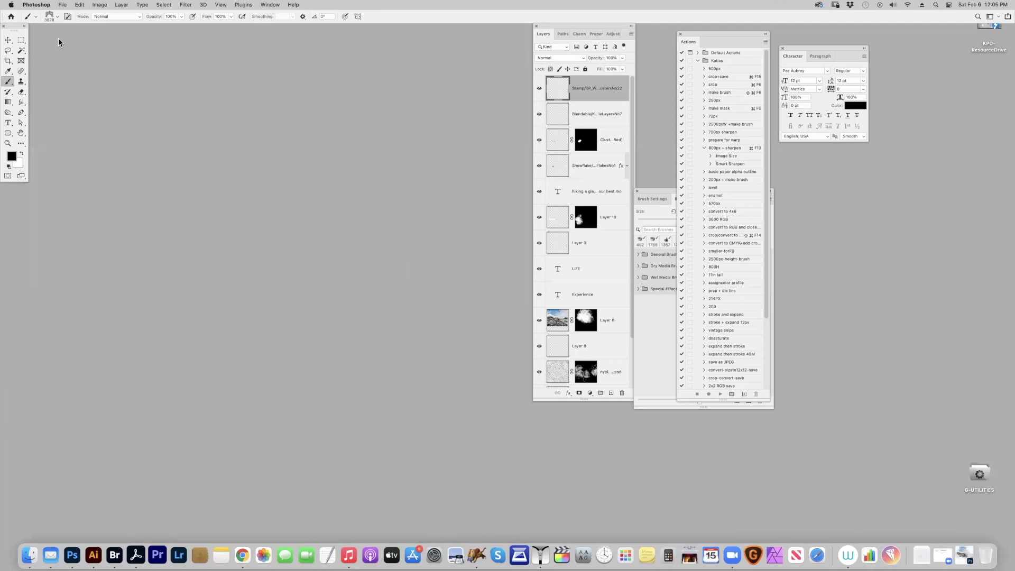
key("super+n")
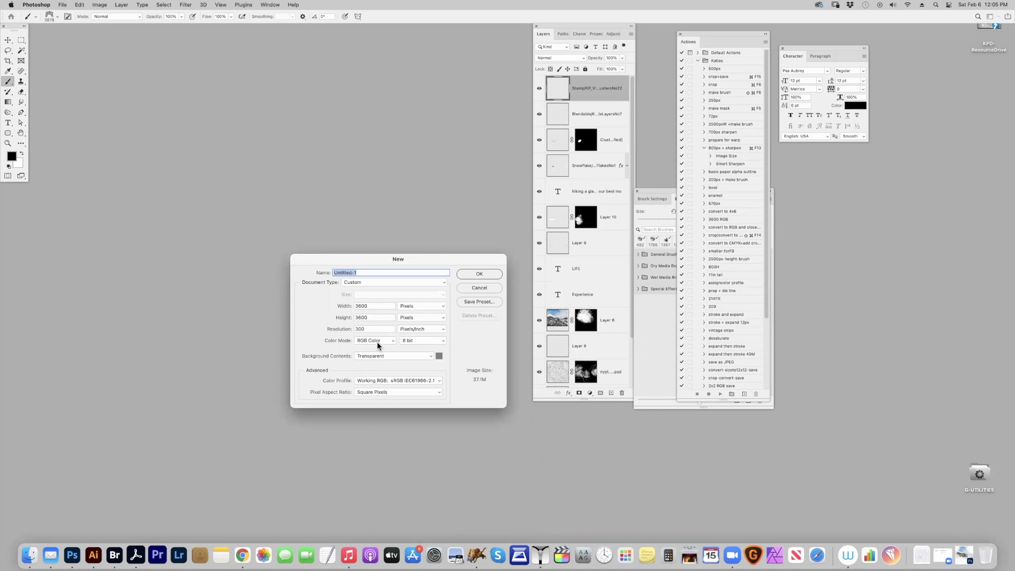
left_click(383, 382)
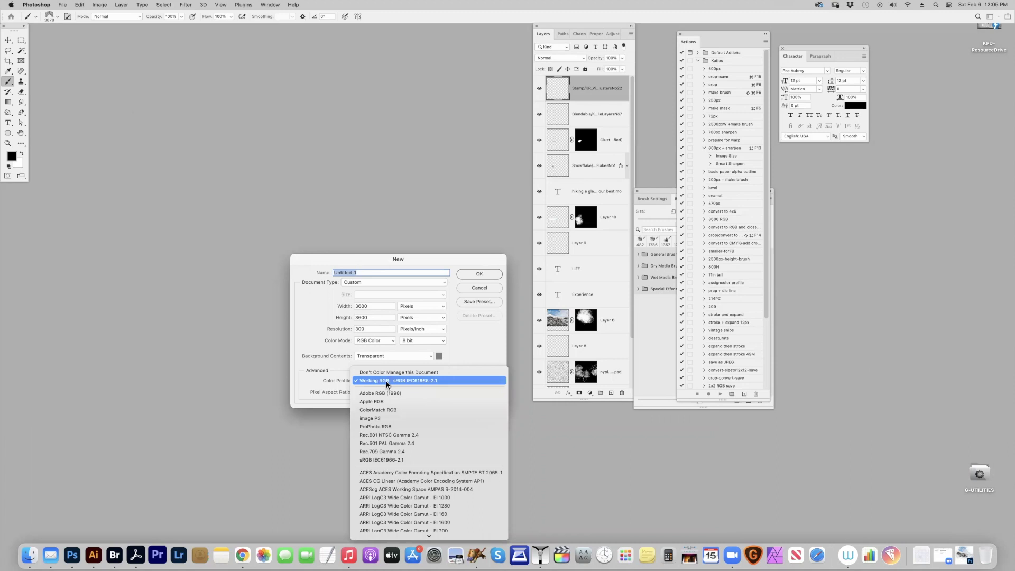
left_click(478, 274)
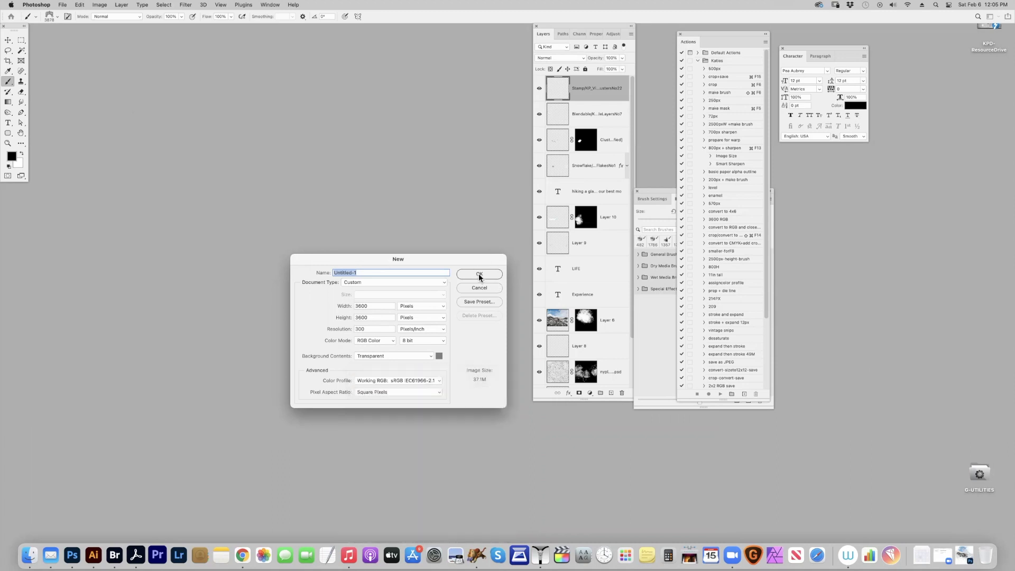
left_click(479, 274)
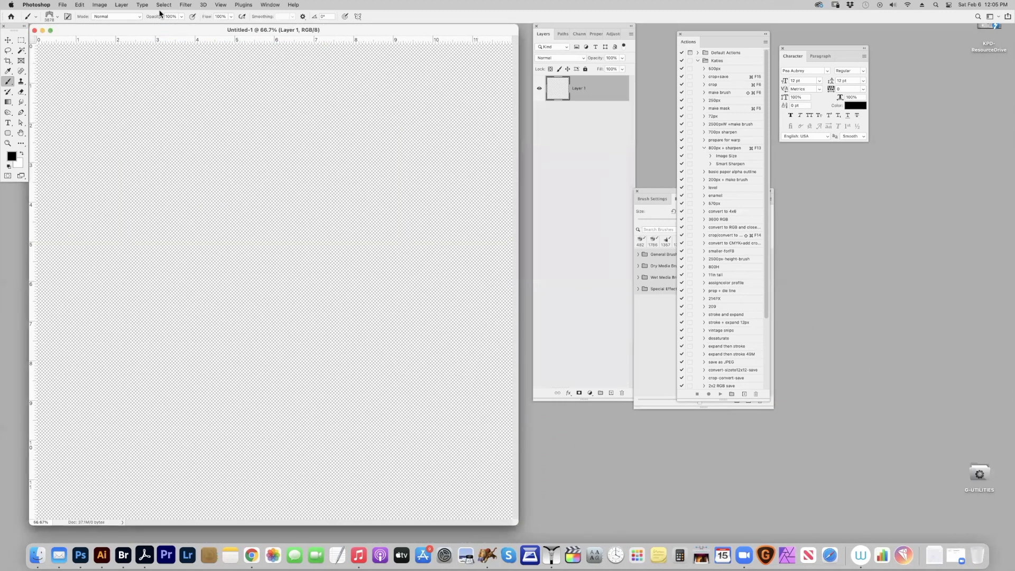
left_click(22, 155)
key("alt+BackSpace")
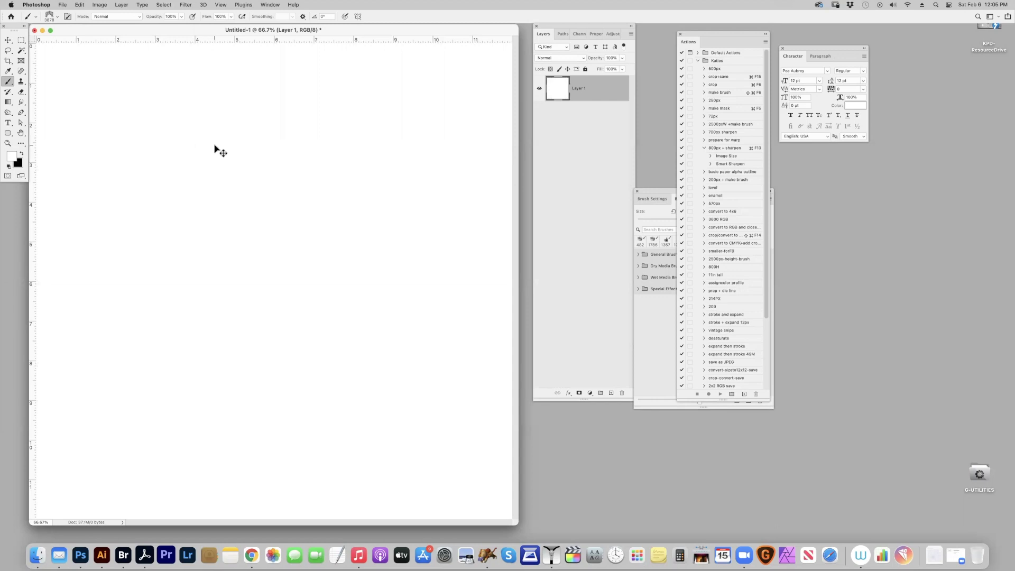
Step: Open the photo KAP_7925A.jpg from the 021221 folder
key("super+o")
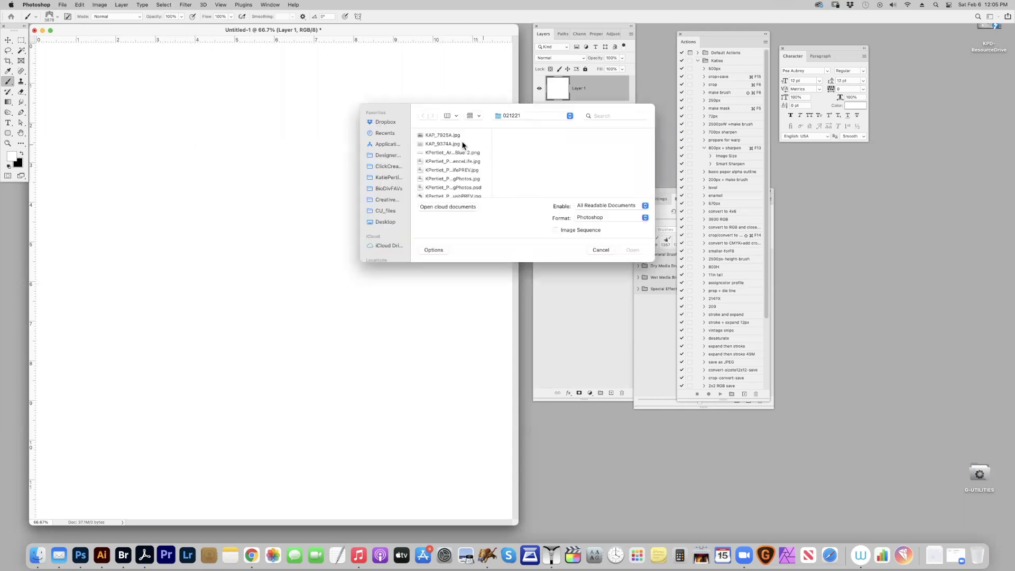
left_click(462, 134)
key("Return")
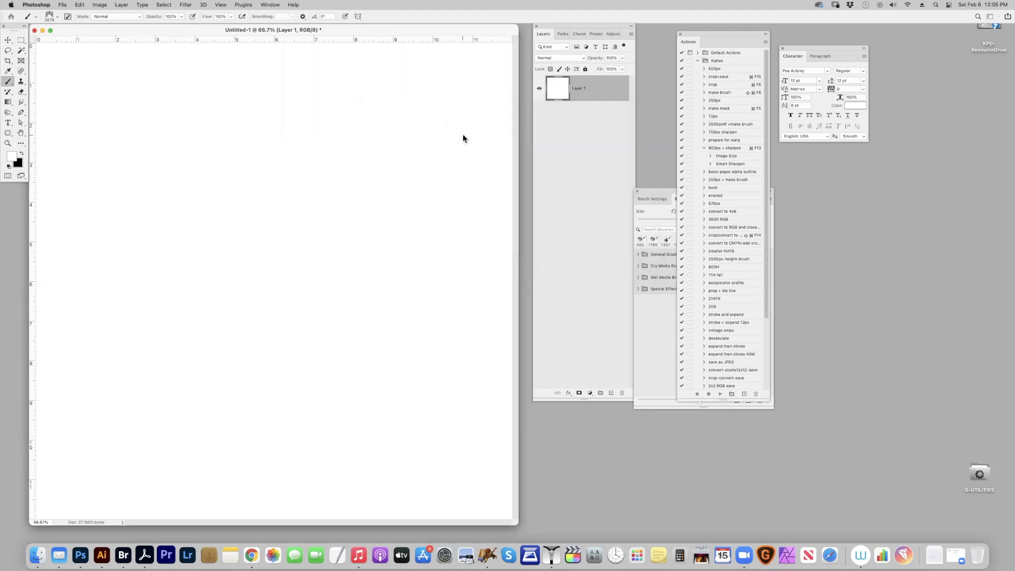
Step: Copy the hikers photo into the white document, positioned across the upper part of the canvas, and close the original photo file
left_click(8, 41)
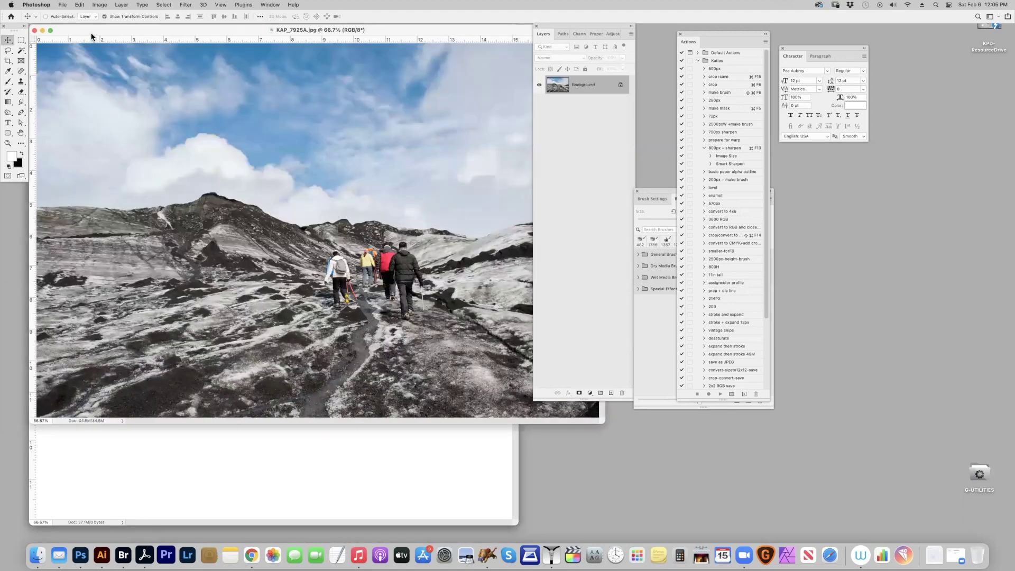
left_click_drag(90, 32, 112, 192)
left_click_drag(120, 126, 221, 271)
mouse_move(283, 292)
left_mouse_down()
mouse_move(244, 287)
mouse_move(263, 288)
left_mouse_up()
left_click(540, 465)
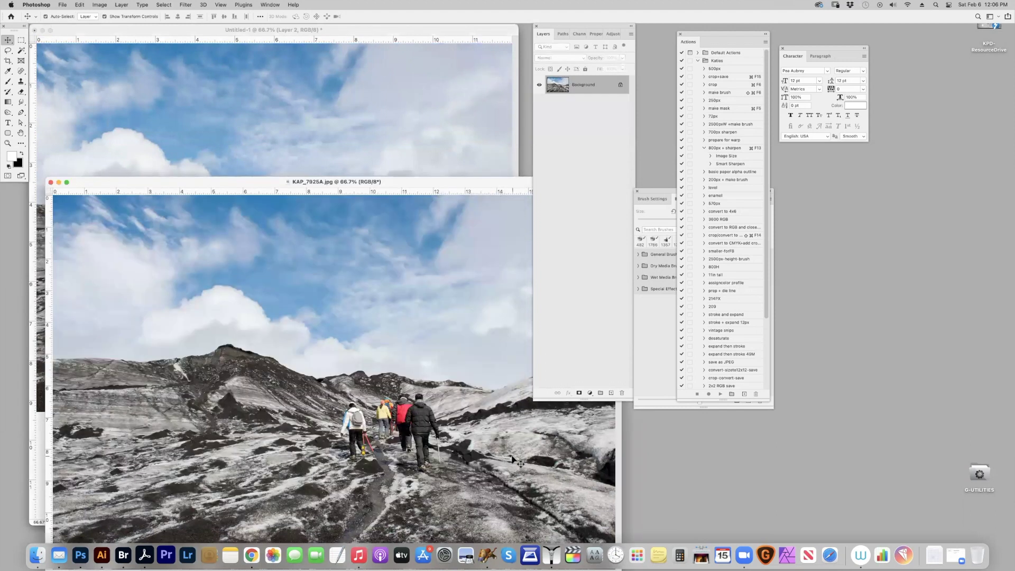
key("super+w")
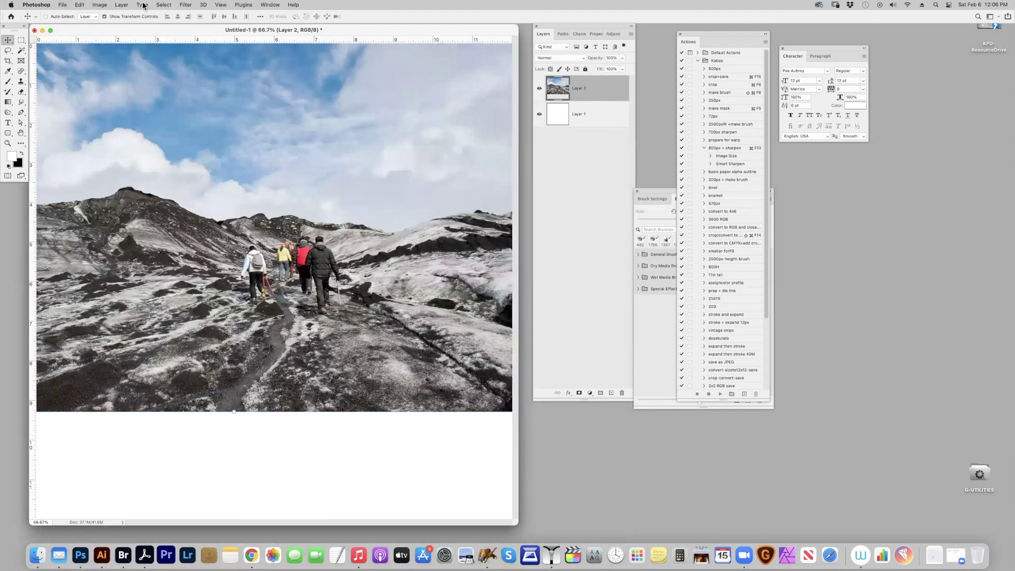
Step: Add a Hide All layer mask to the photo layer
left_click(121, 5)
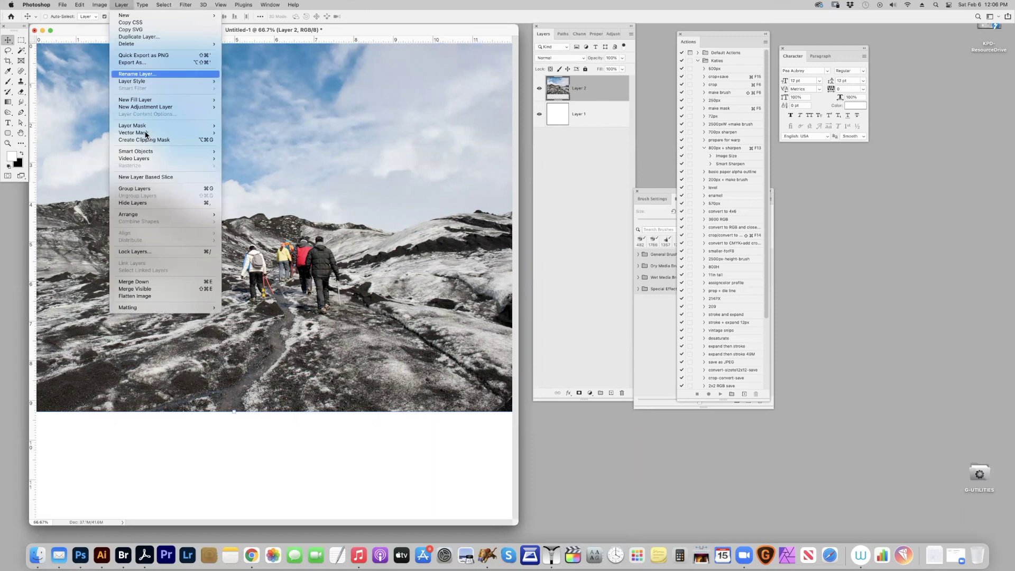
mouse_move(154, 125)
left_click(246, 132)
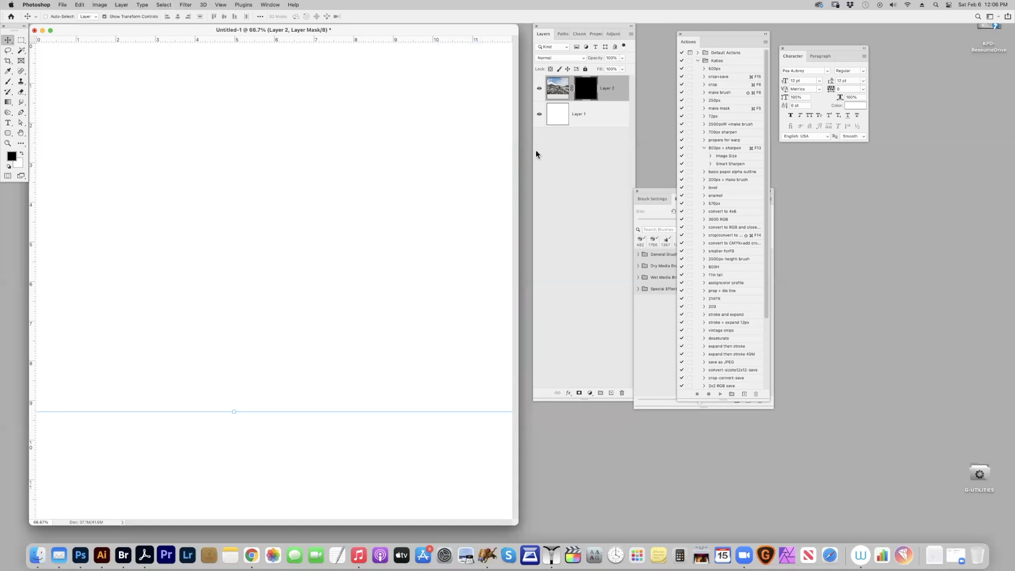
Step: Import the KPertiet_PaintingPhotosBrushes brush set from the template pack's BONUS_brush folder and expand the imported group
left_click(662, 191)
left_click(769, 199)
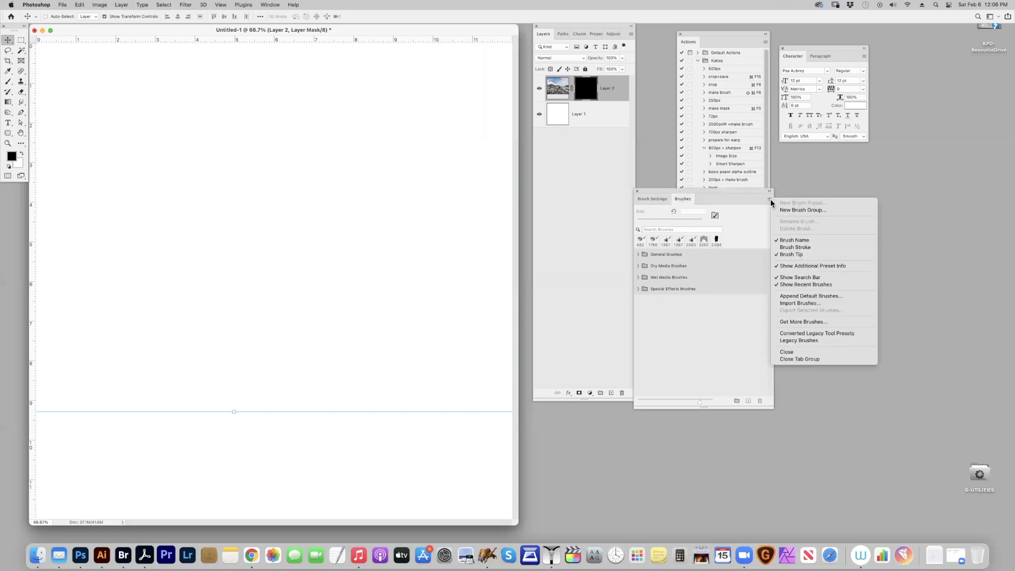
left_click(810, 303)
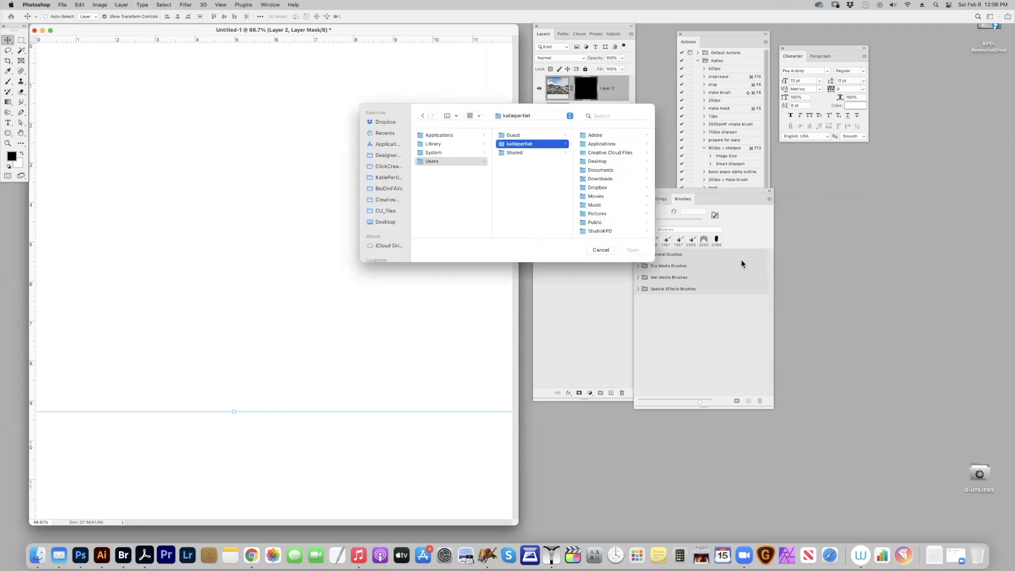
left_click(531, 120)
left_click(554, 172)
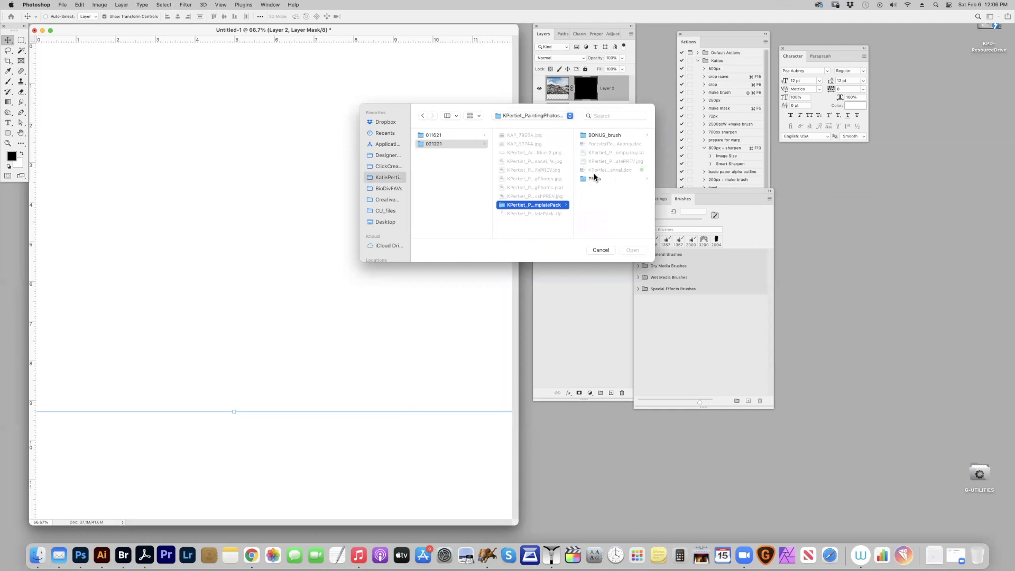
left_click(608, 135)
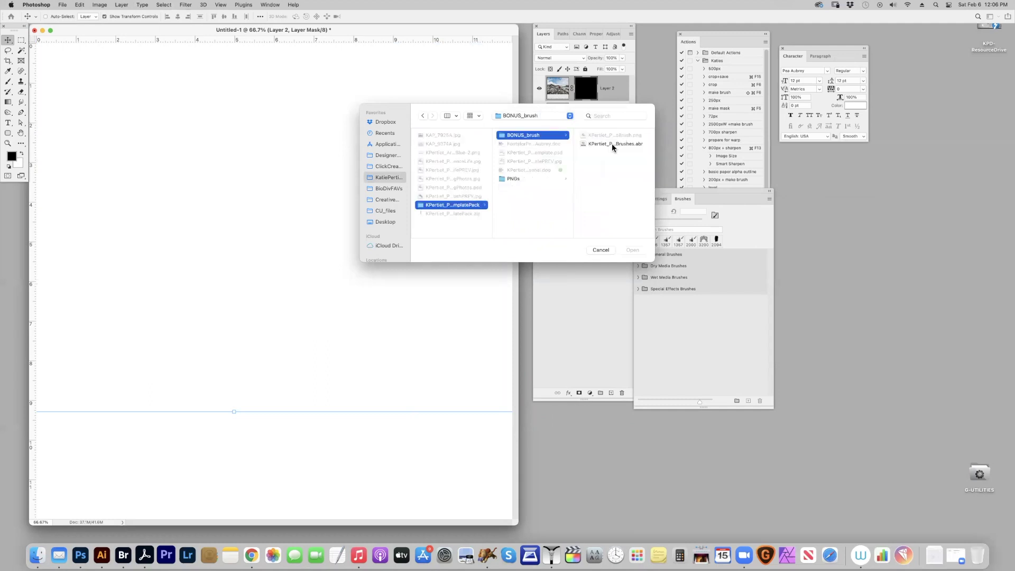
left_click(605, 145)
left_click(632, 253)
left_click(638, 301)
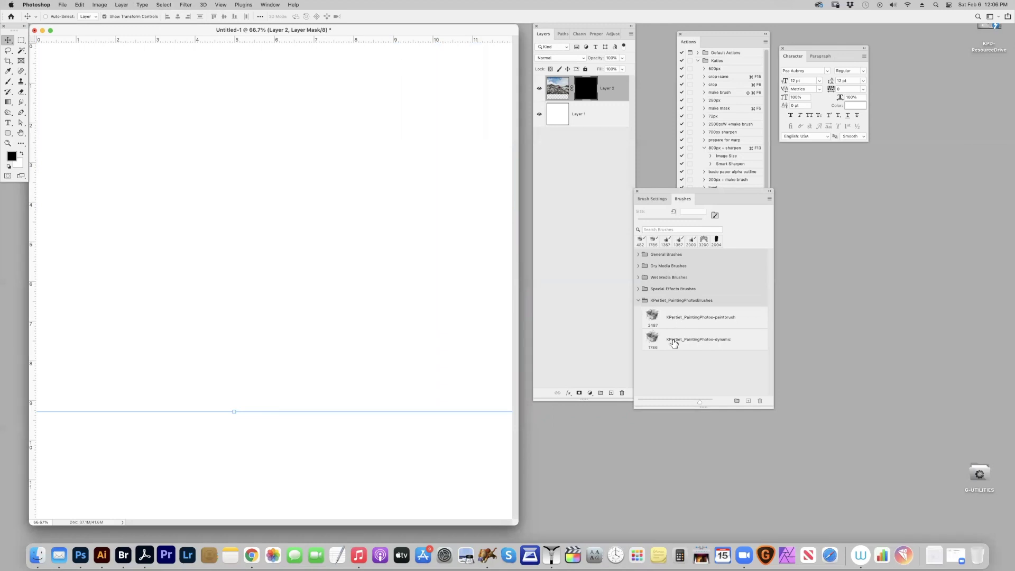
Step: Choose the KPertiet_PaintingPhotos-paintbrush brush and display its brush settings
left_click(651, 315)
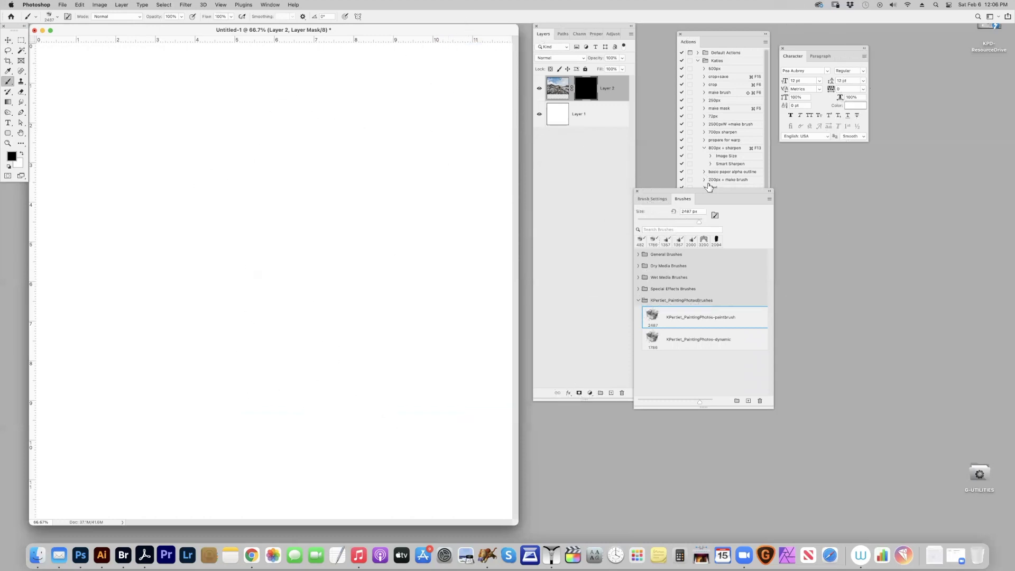
mouse_move(712, 194)
left_mouse_down()
mouse_move(697, 218)
mouse_move(714, 205)
left_mouse_up()
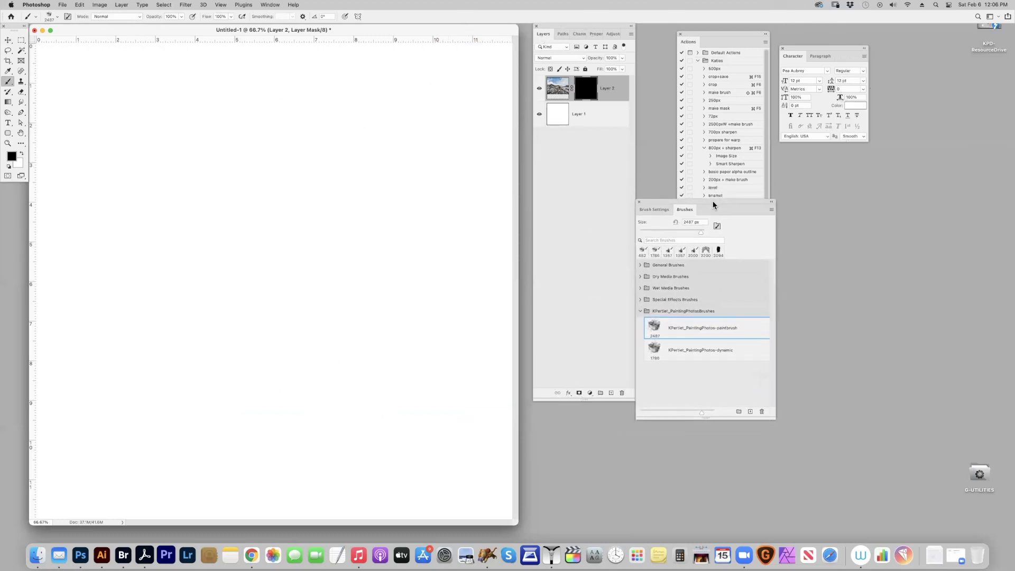
left_click(654, 209)
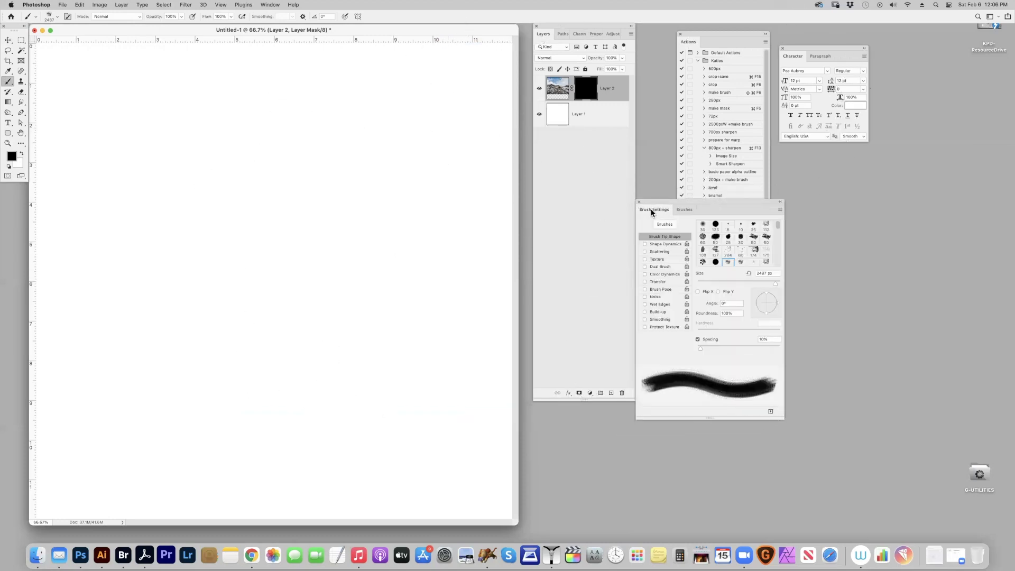
Step: Enable Shape Dynamics with 64% angle jitter, 47% size jitter and a 38% minimum diameter
left_click(659, 245)
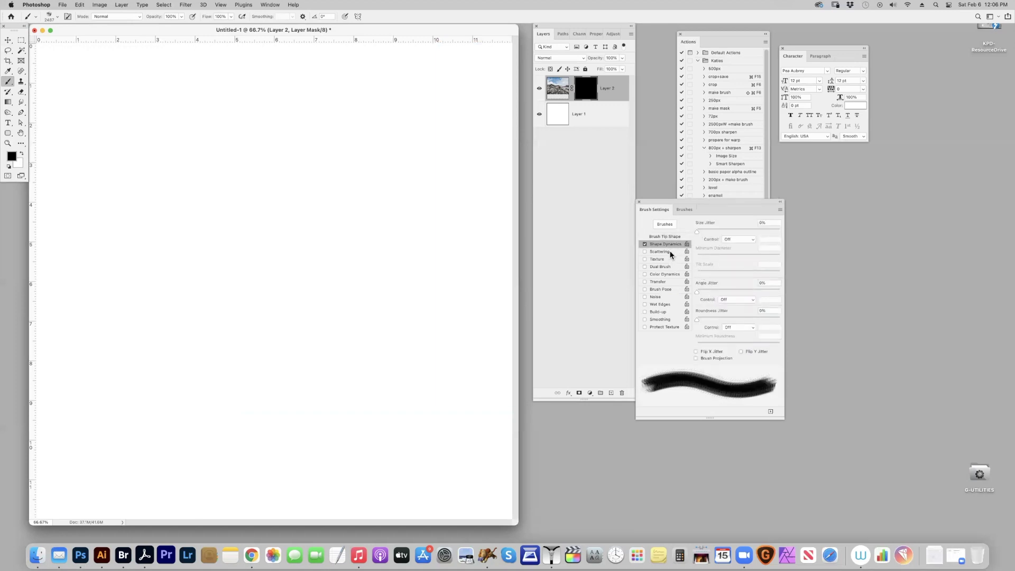
left_click_drag(739, 289, 751, 294)
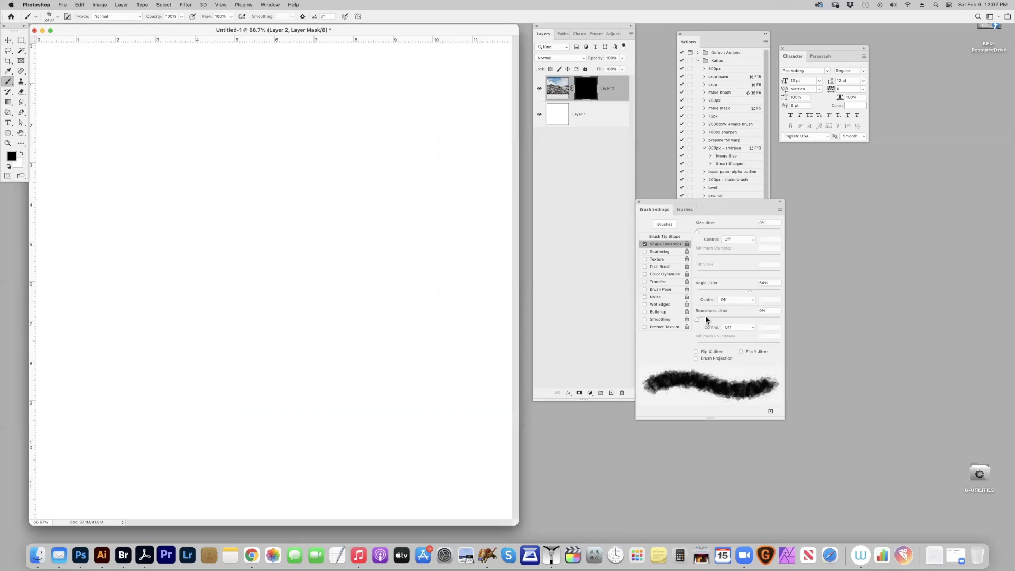
mouse_move(700, 231)
left_mouse_down()
mouse_move(741, 231)
mouse_move(728, 256)
left_mouse_up()
left_click(722, 255)
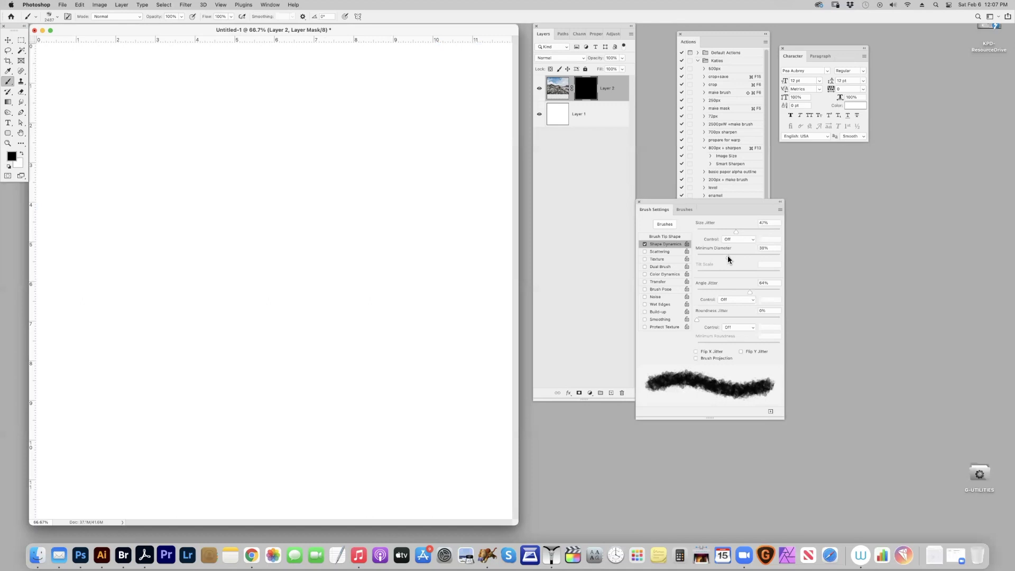
Step: Enable Scattering with scatter at 81% and set the brush tip spacing to 19%
left_click(664, 252)
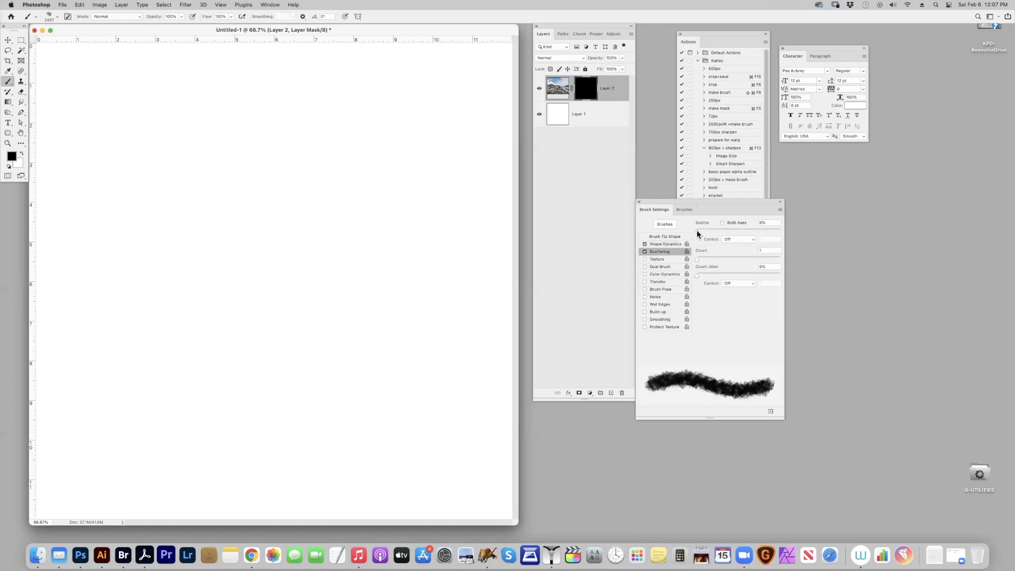
left_click_drag(698, 233, 704, 234)
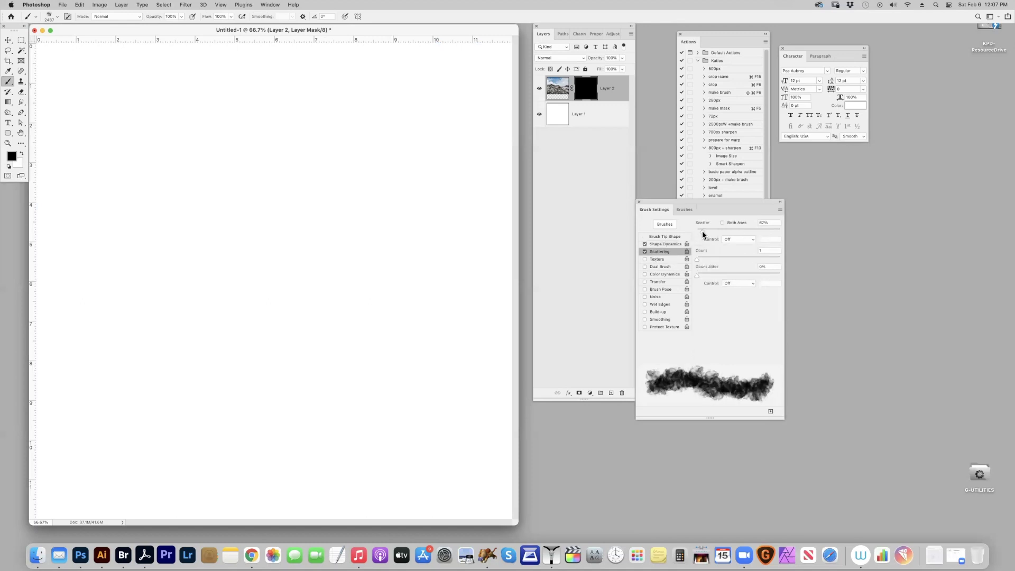
left_click(666, 237)
left_click_drag(703, 347, 705, 348)
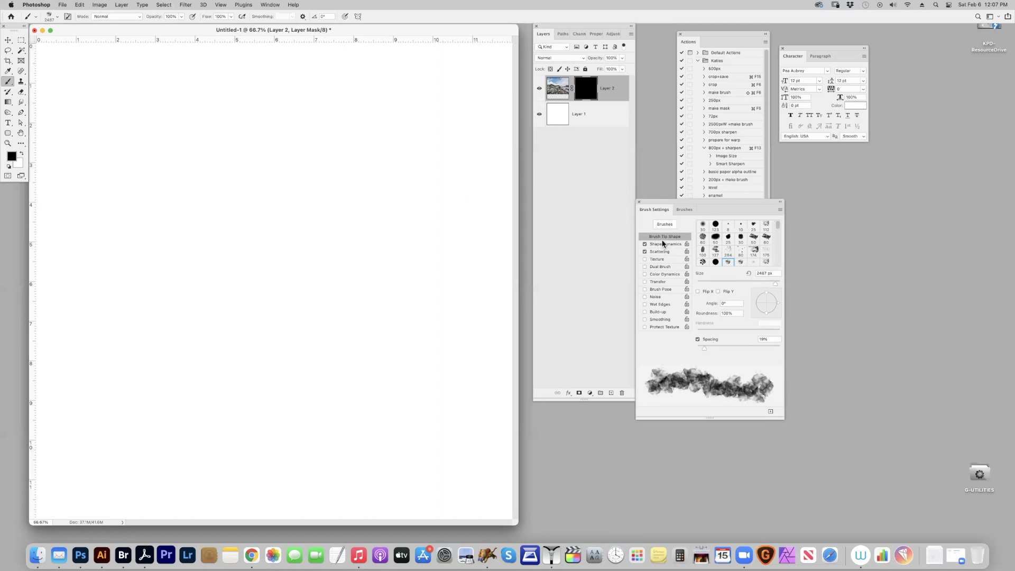
Step: Paint white on the photo's layer mask to reveal the hikers, the mountains and the sky with soft watercolor edges
left_click(20, 155)
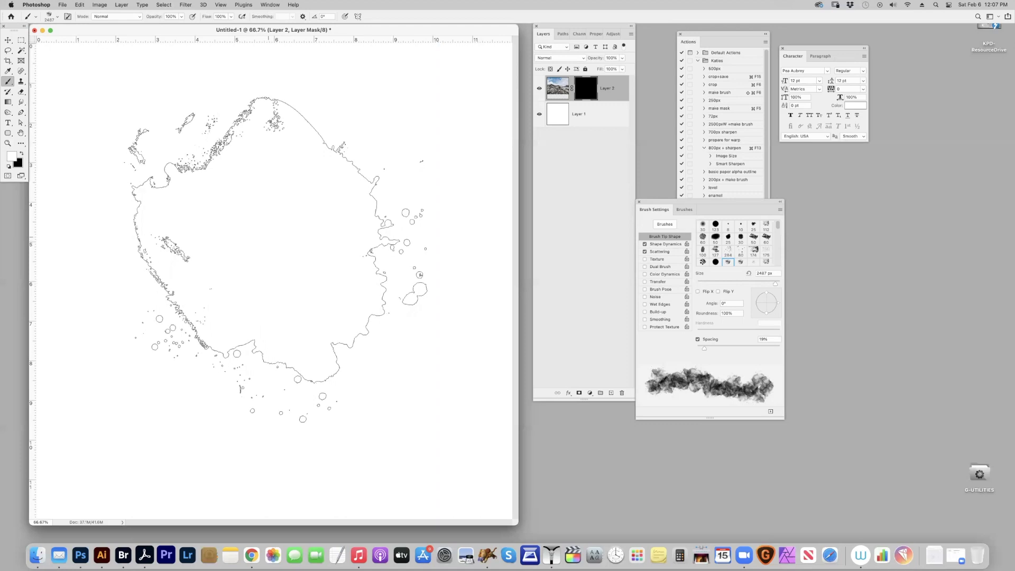
left_click(243, 238)
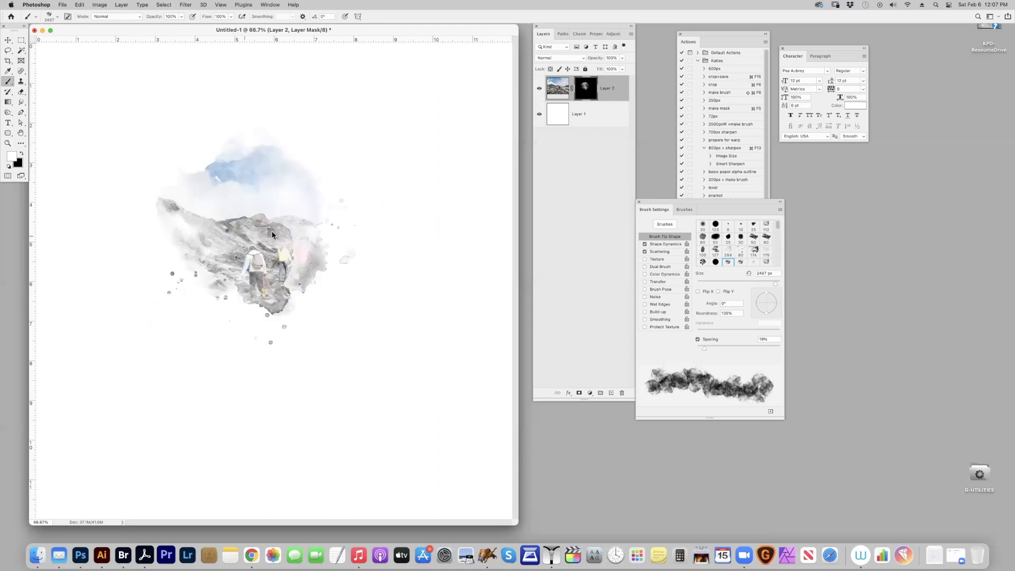
mouse_move(227, 259)
left_mouse_down()
mouse_move(249, 232)
mouse_move(301, 243)
mouse_move(328, 225)
mouse_move(248, 206)
mouse_move(148, 142)
left_mouse_up()
mouse_move(363, 129)
left_mouse_down()
mouse_move(174, 174)
mouse_move(319, 190)
mouse_move(328, 177)
mouse_move(104, 80)
left_mouse_up()
mouse_move(294, 111)
left_mouse_down()
mouse_move(275, 122)
mouse_move(293, 106)
mouse_move(209, 116)
left_mouse_up()
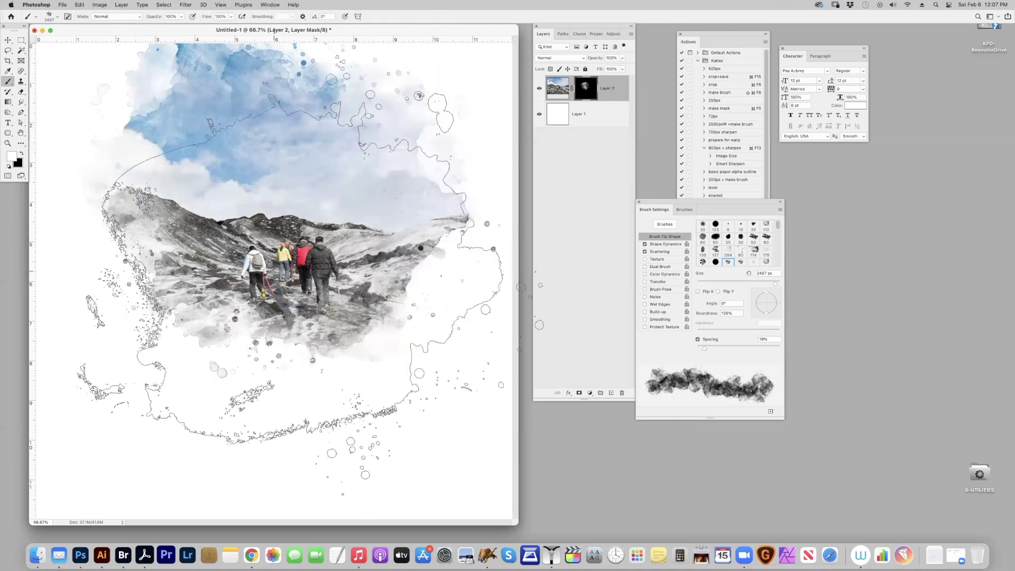
mouse_move(288, 281)
left_mouse_down()
mouse_move(281, 251)
mouse_move(296, 222)
mouse_move(275, 256)
mouse_move(296, 247)
left_mouse_up()
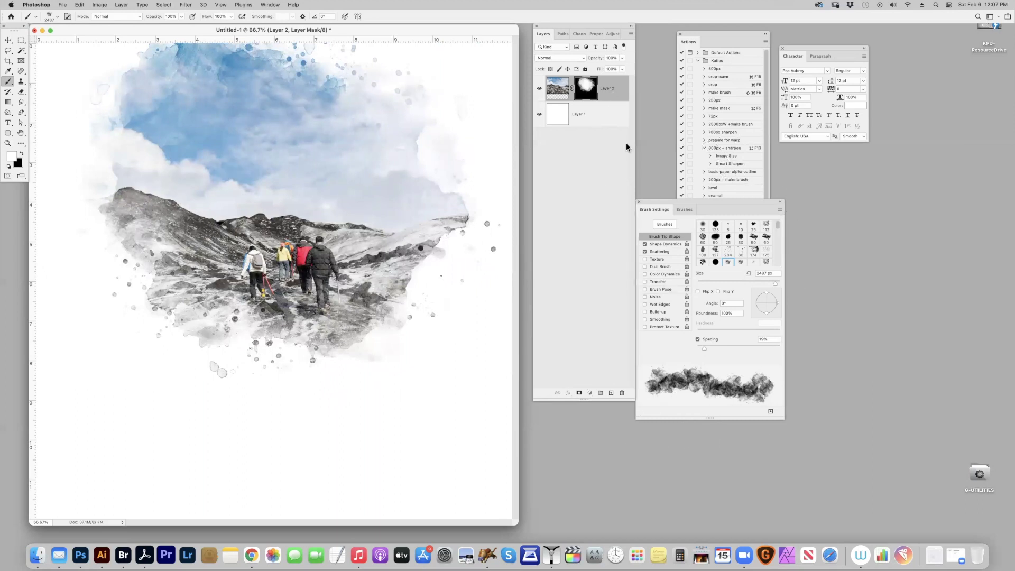
Step: On a new layer beneath the masked photo, paint washes around the photo's edges in a light blue sampled from the sky
left_click(612, 393, "super")
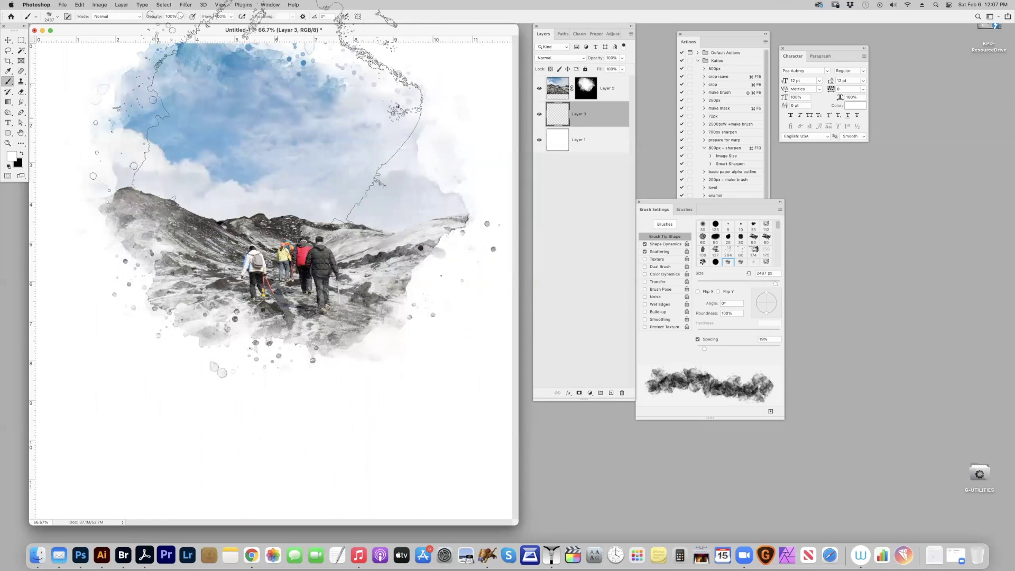
left_click(281, 115, "alt")
left_click_drag(418, 238, 433, 211)
left_click_drag(196, 23, 198, 85)
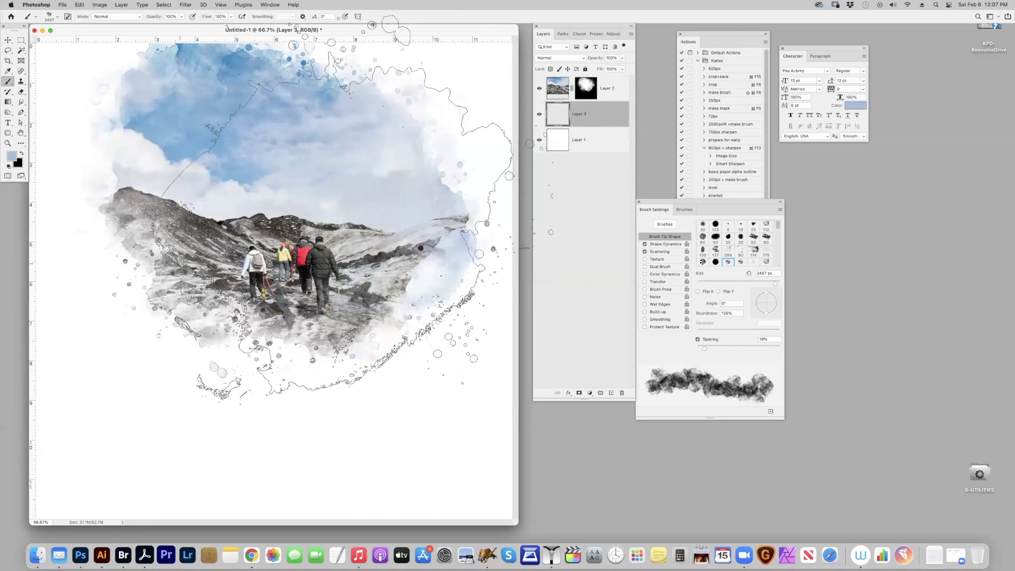
mouse_move(90, 338)
left_mouse_down()
mouse_move(69, 317)
mouse_move(90, 248)
mouse_move(158, 222)
left_mouse_up()
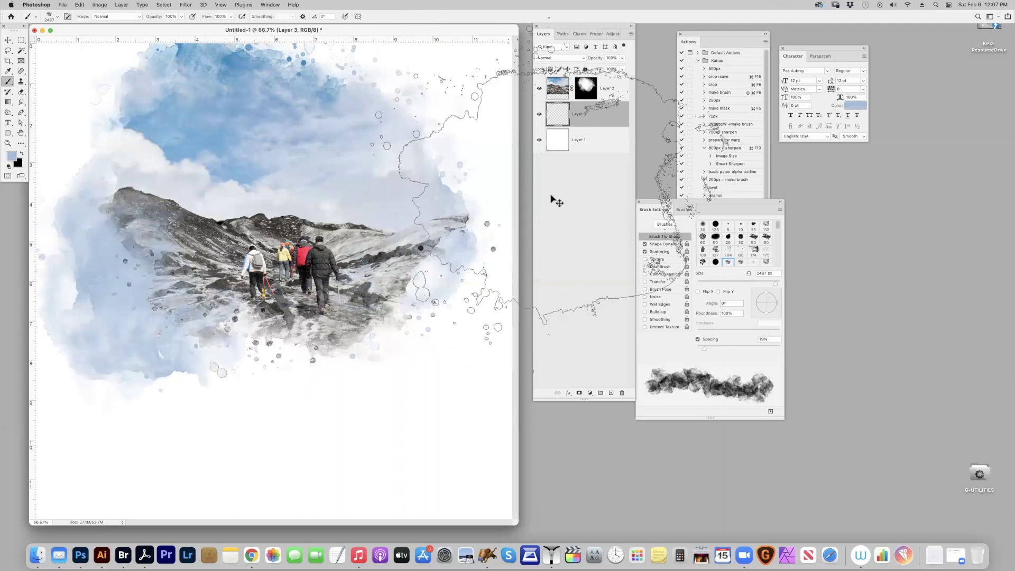
Step: Undo the last two blue brush strokes
key("super+z")
key("super+z")
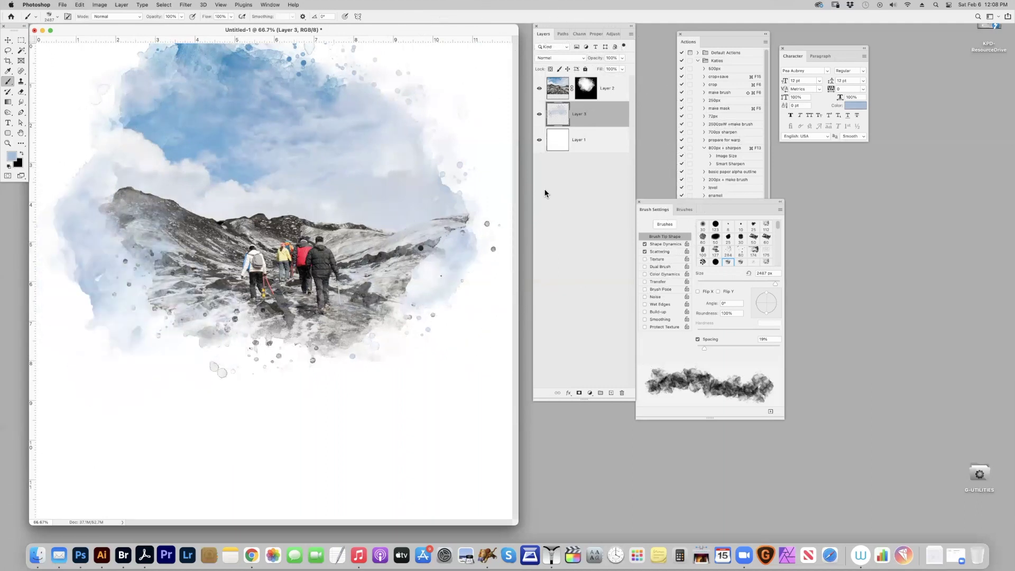
Step: Undo the remaining blue wash strokes on the layer beneath the masked hiking photo
key("super+z")
key("super+z")
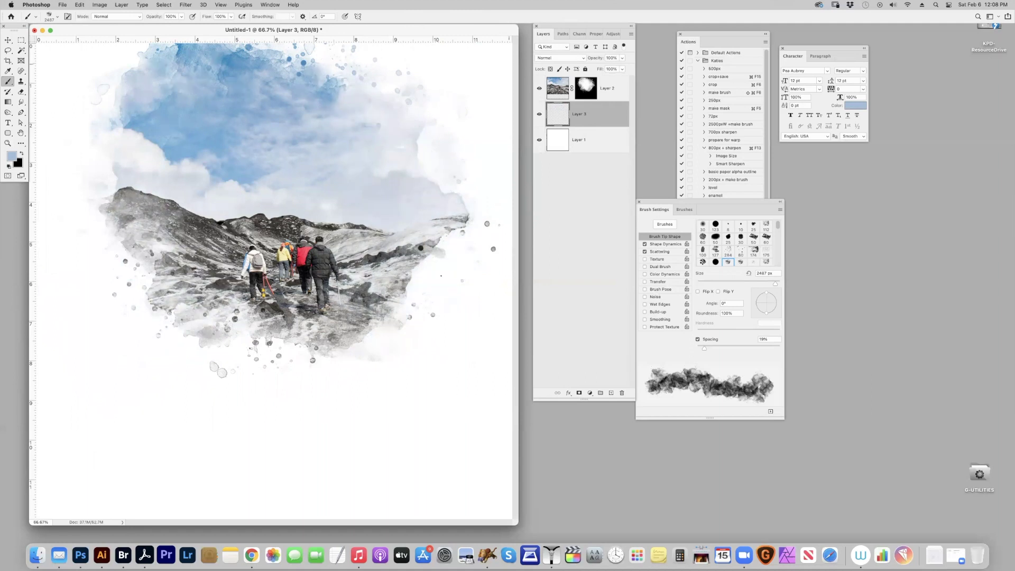
left_click(15, 38)
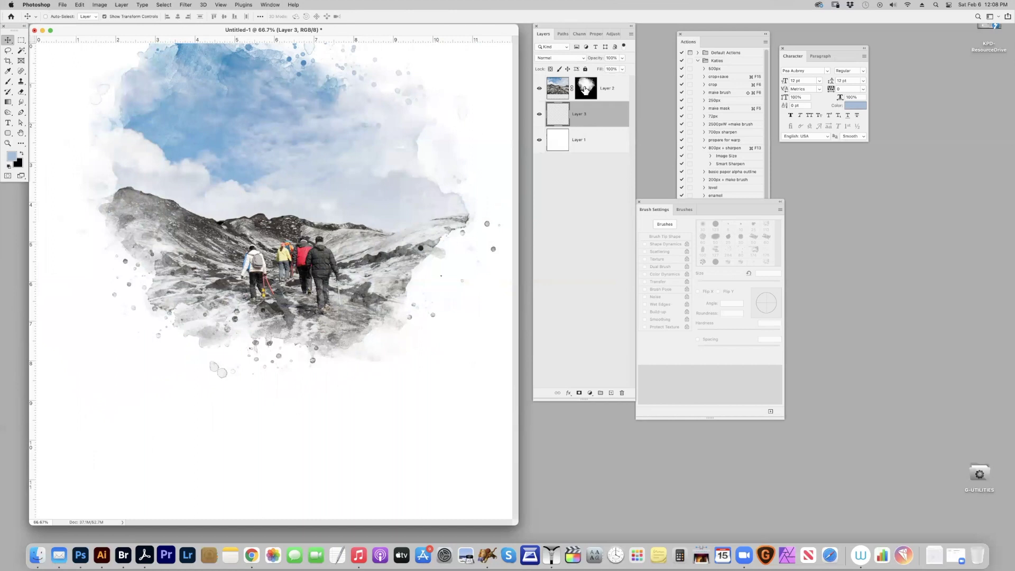
Step: Paint black on the hiking photo's layer mask to fade the outer mountains, the clouds and much of the sky
left_click(585, 89)
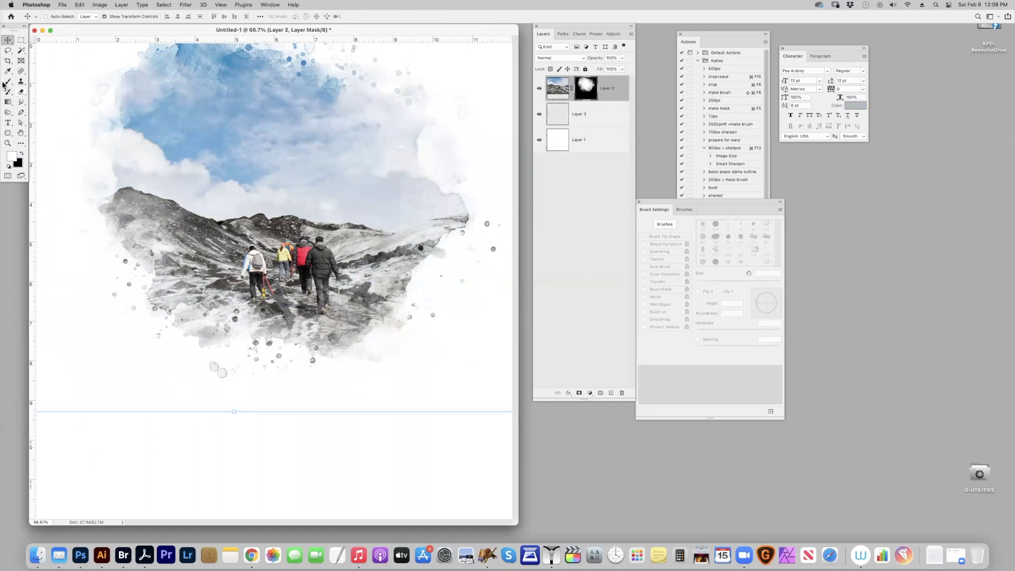
left_click(6, 82)
left_click(21, 154)
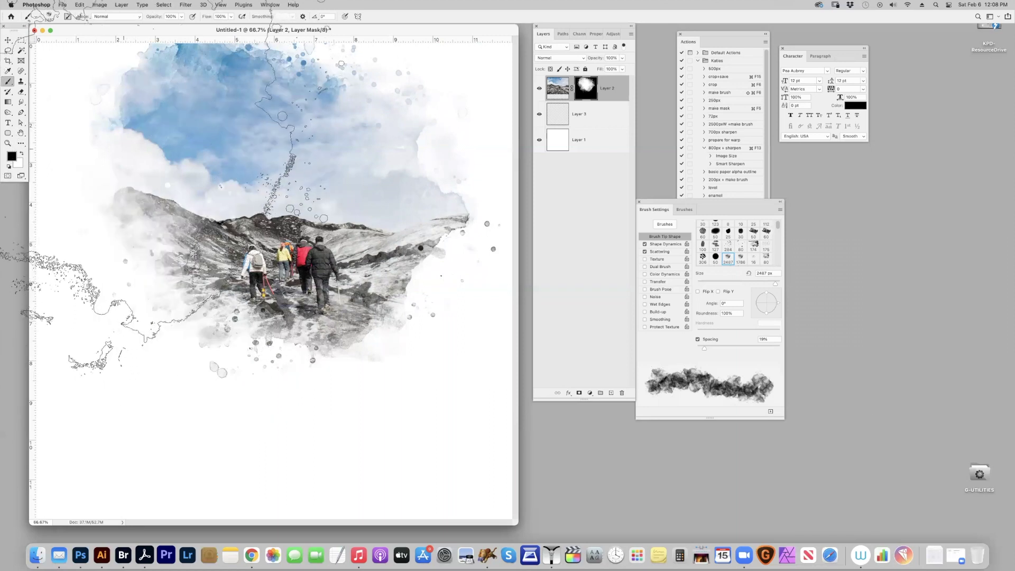
mouse_move(133, 148)
left_mouse_down()
mouse_move(174, 95)
mouse_move(382, 189)
mouse_move(449, 250)
left_mouse_up()
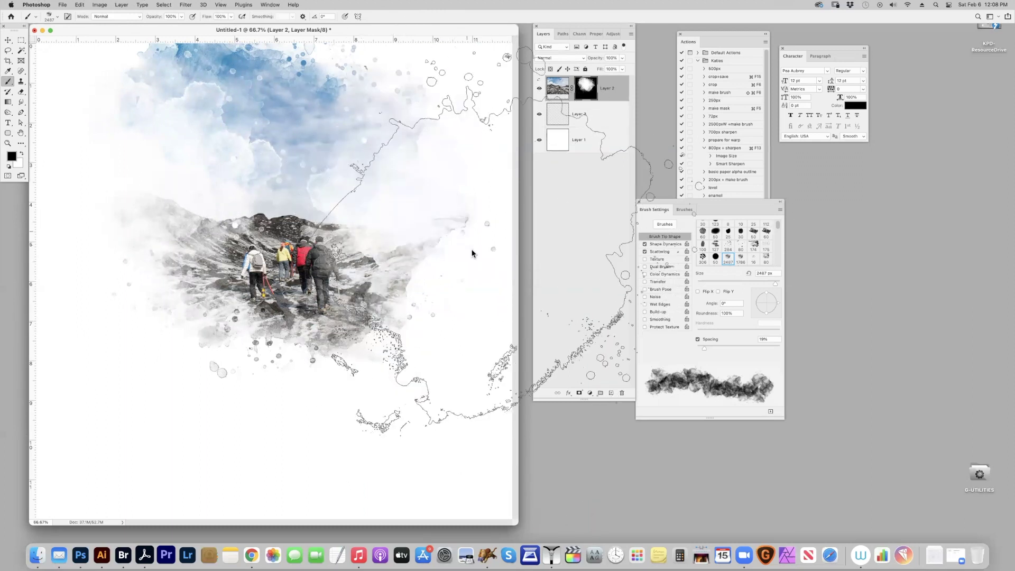
left_click_drag(359, 195, 317, 148)
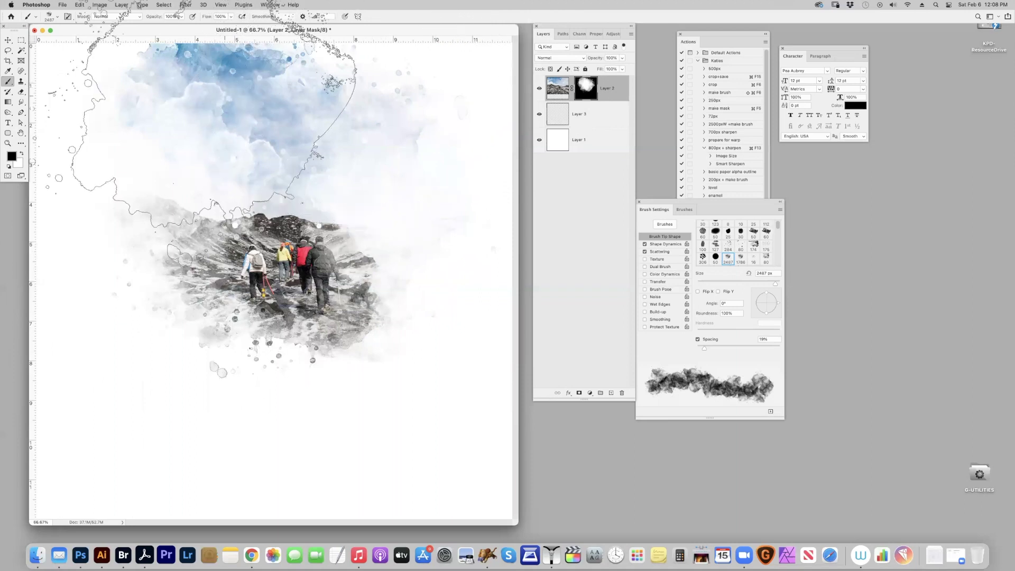
left_click(247, 83)
left_click(31, 85)
Step: Paint white on the hiking photo's mask to bring back the mountain ridge behind the hikers
left_click(22, 153)
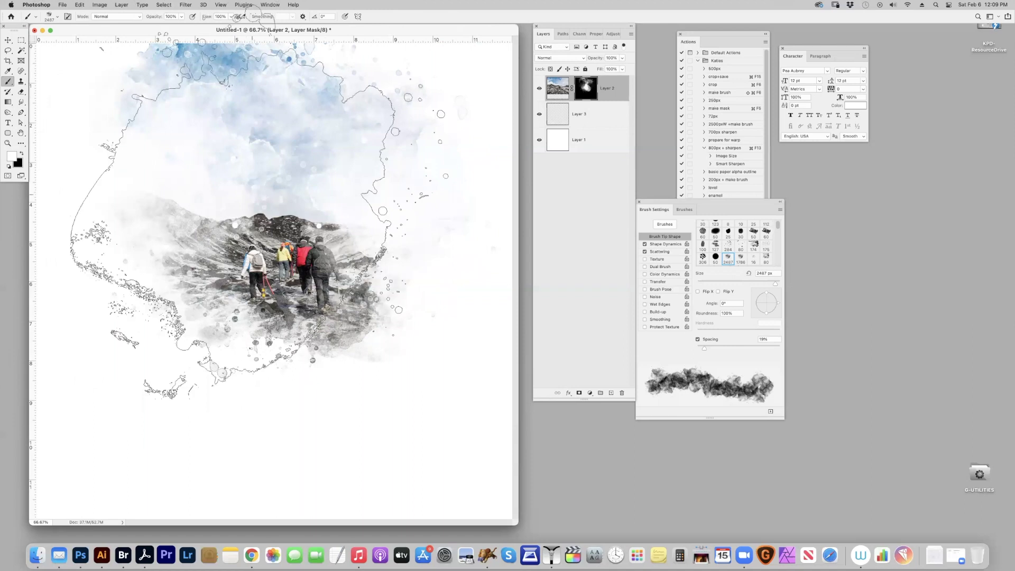
left_click(291, 265)
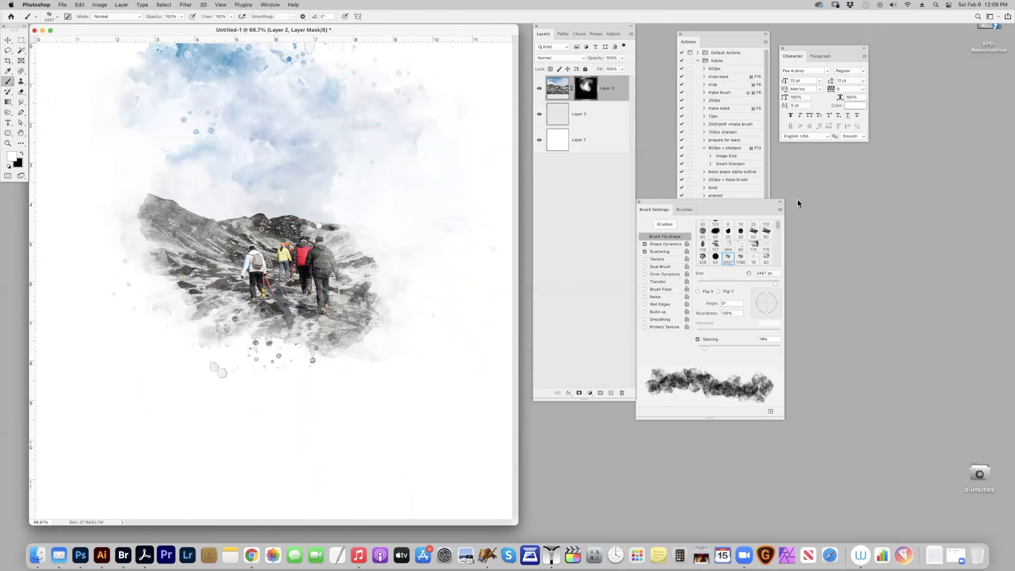
left_click(12, 42)
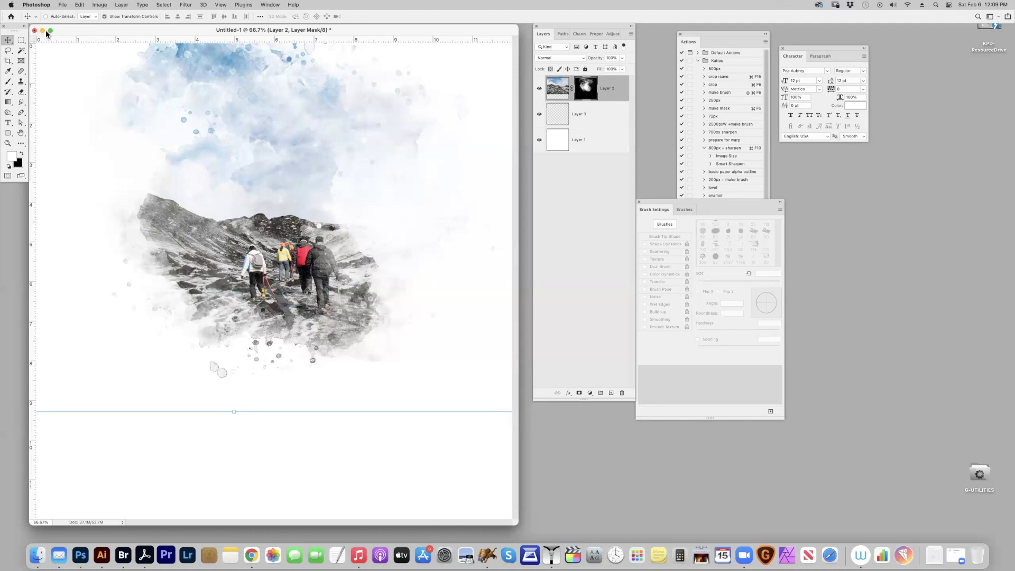
Step: Open the PaintingPhotosLayeredTemplate PSD from the PaintingPhotosTemplatePack folder, with its paint/clip to photo layer active
key("super+o")
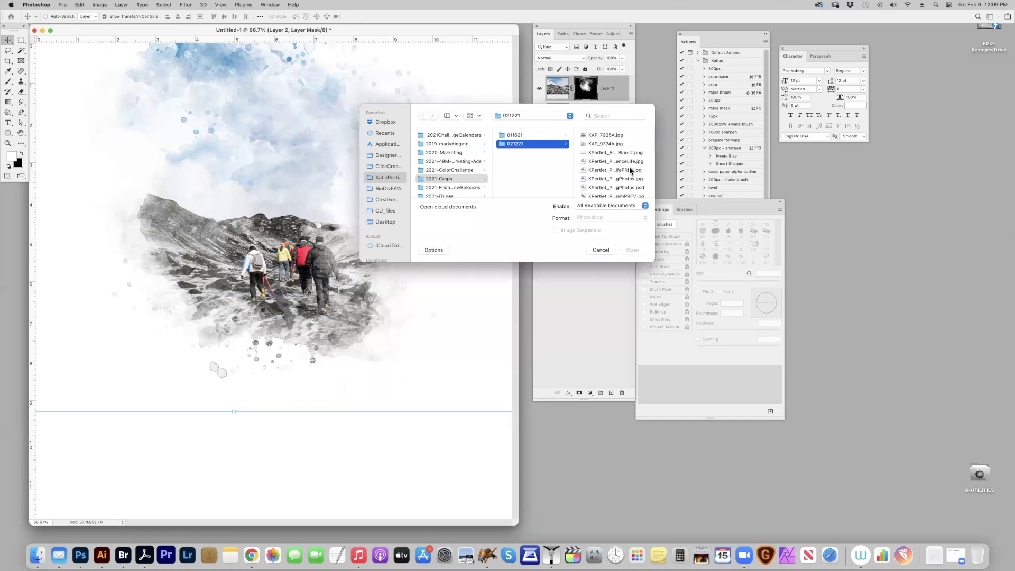
left_click(550, 115)
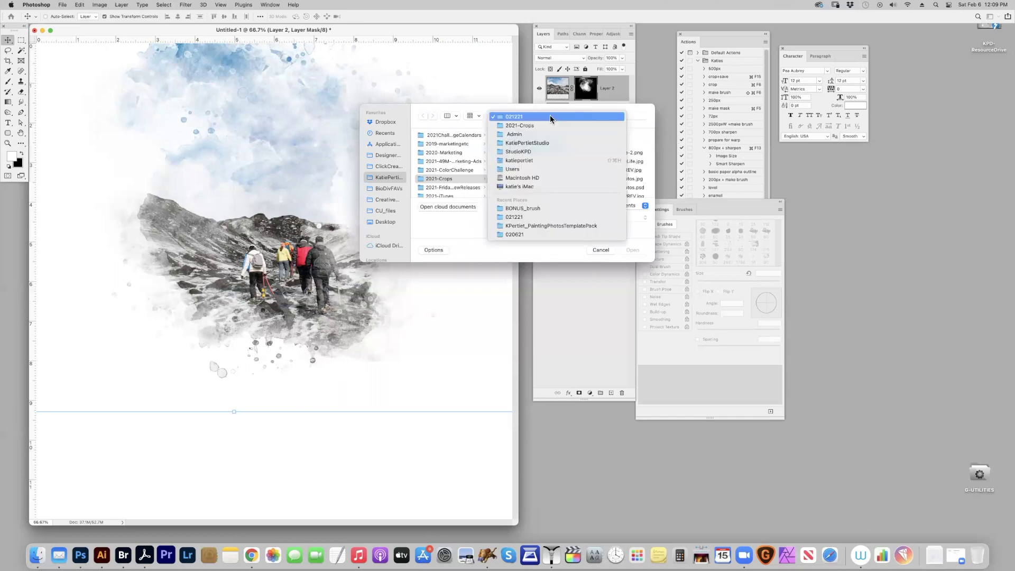
left_click(553, 224)
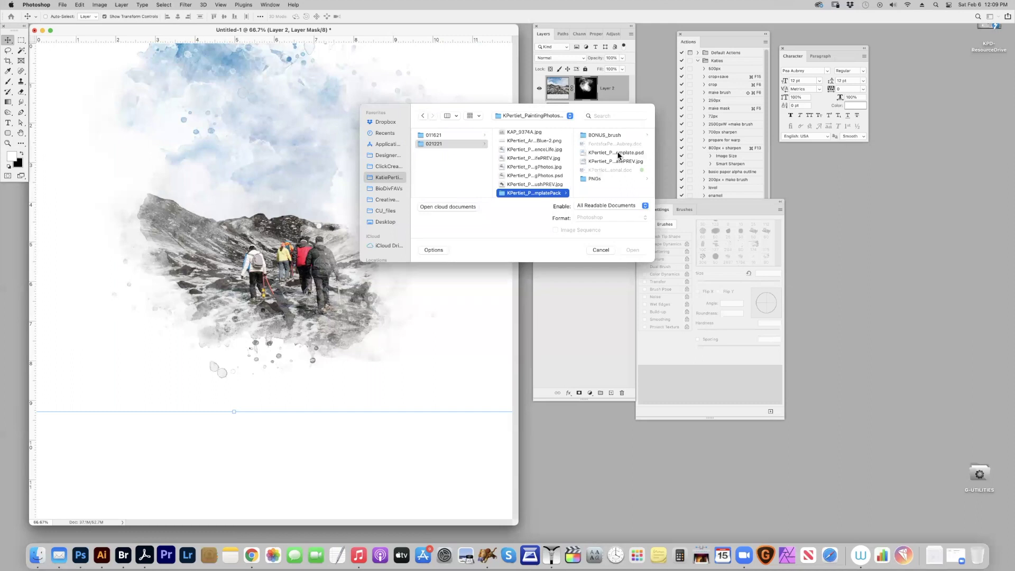
left_click(617, 153)
key("Return")
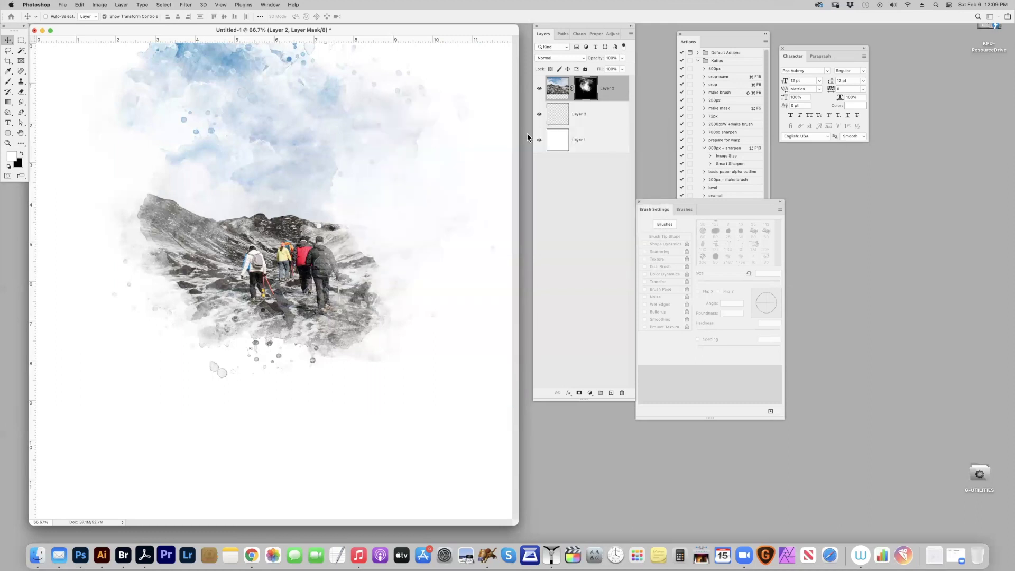
left_click(511, 217)
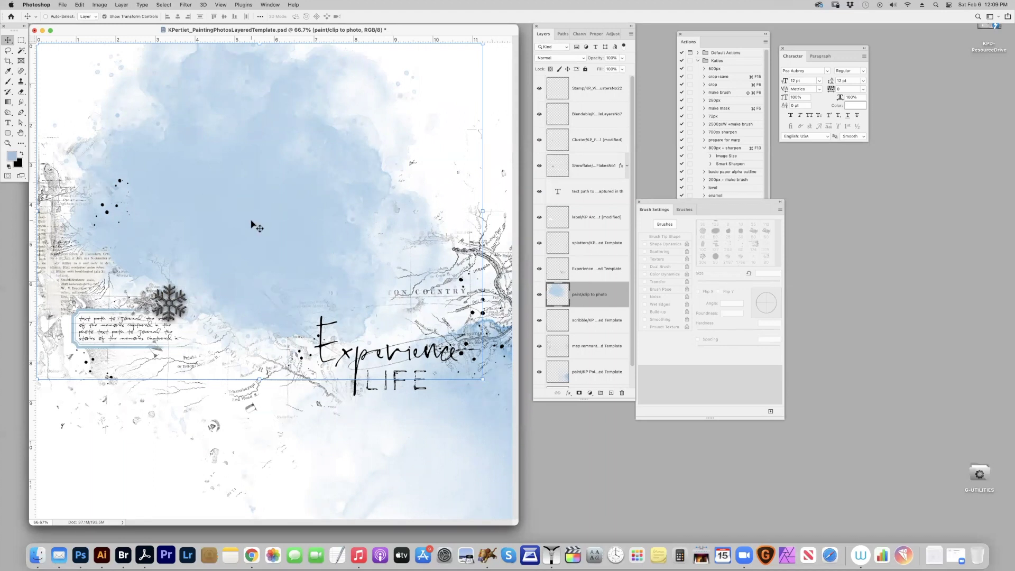
Step: Open the beach photo KAP_9374A.jpg from the 021221 folder
key("super+o")
left_click(520, 117)
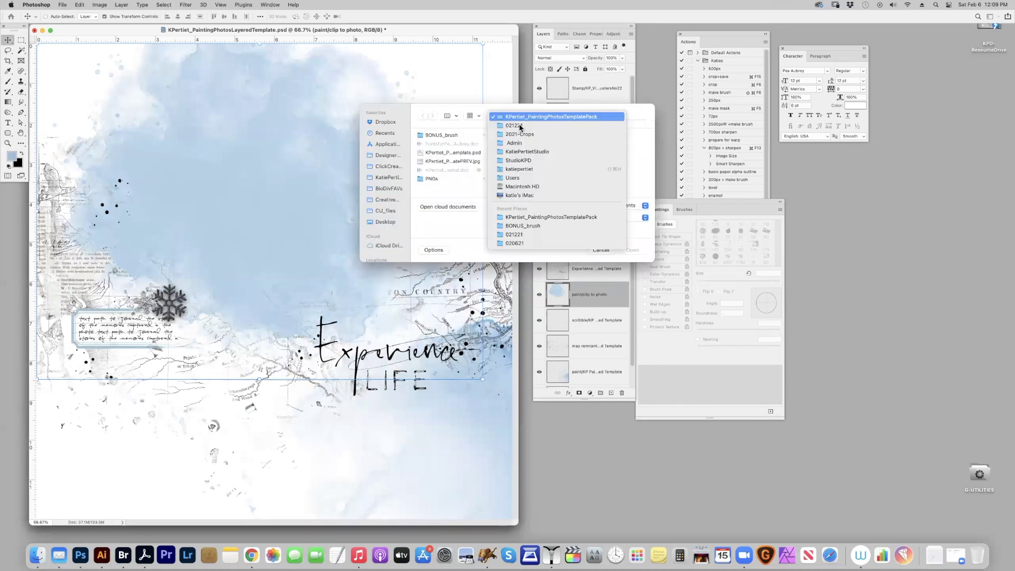
left_click(552, 133)
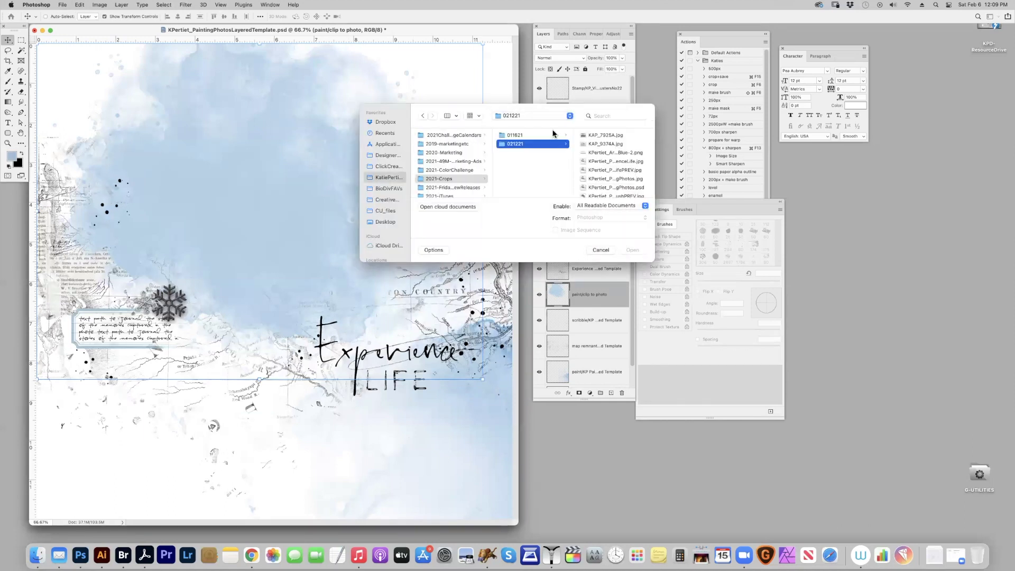
left_click(596, 143)
key("Return")
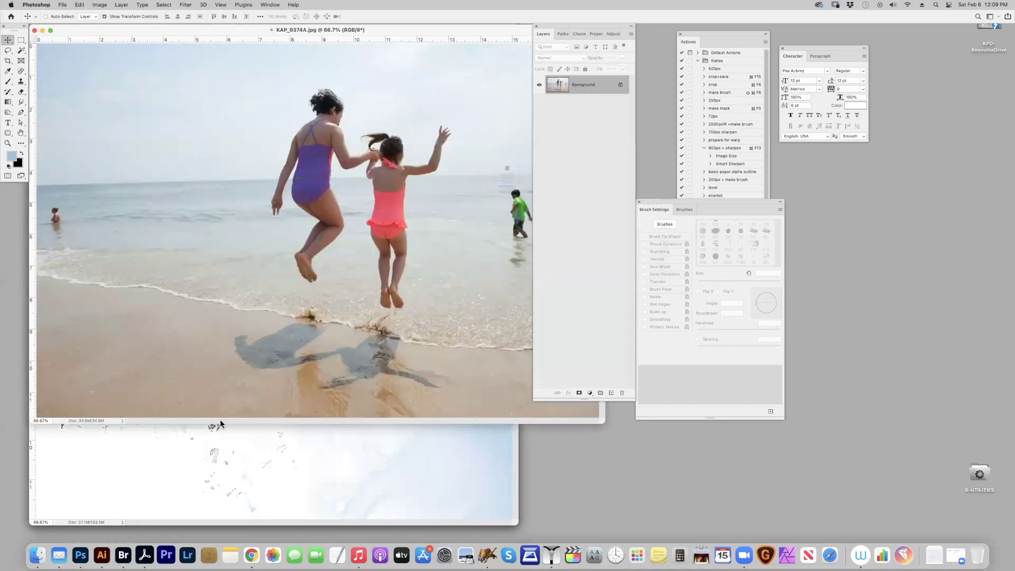
Step: Copy the beach photo into the template above the paint/clip to photo layer and clip it to that layer
left_click_drag(222, 409, 606, 231)
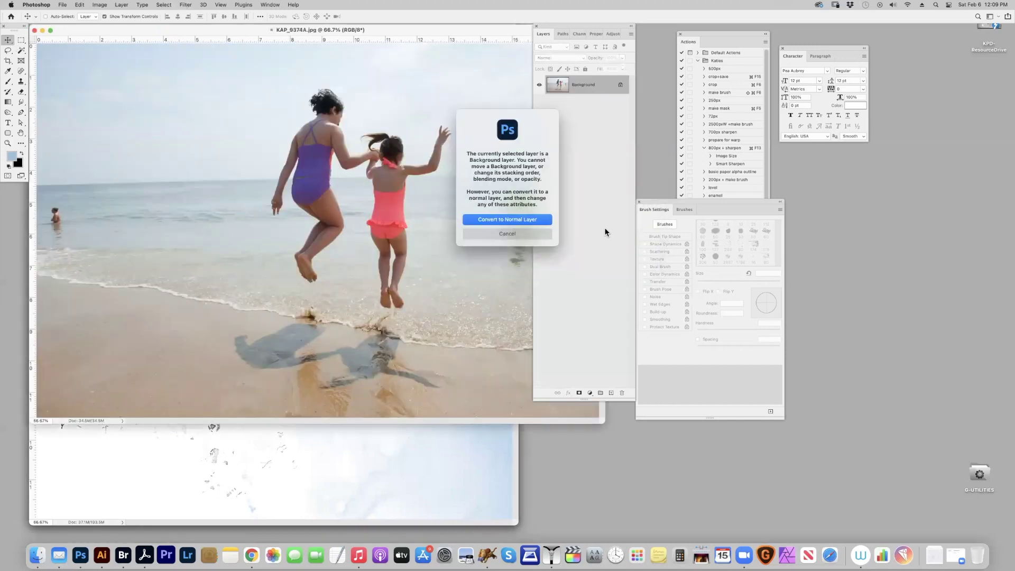
left_click(497, 234)
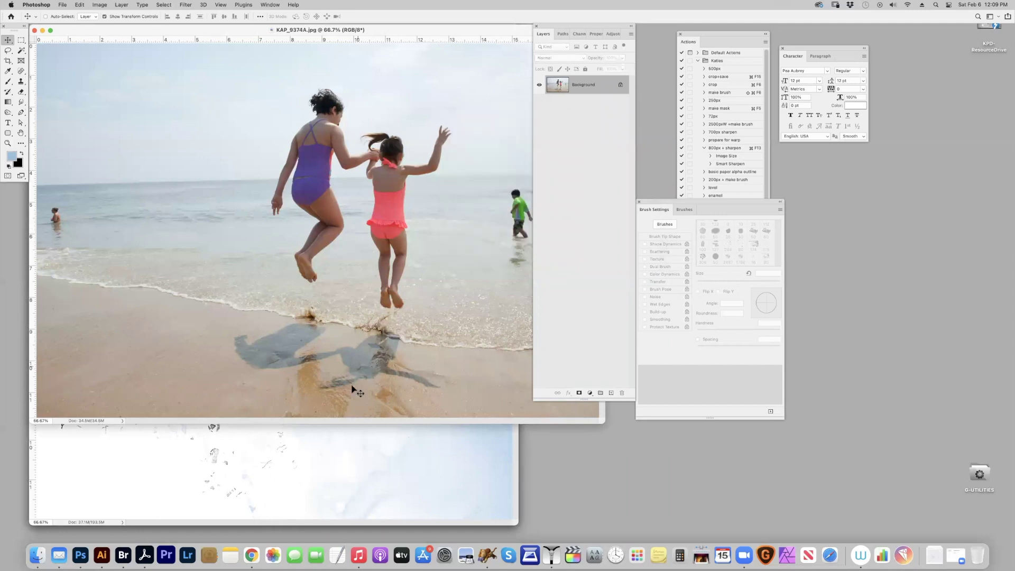
left_click_drag(286, 462, 275, 369)
left_click(630, 34)
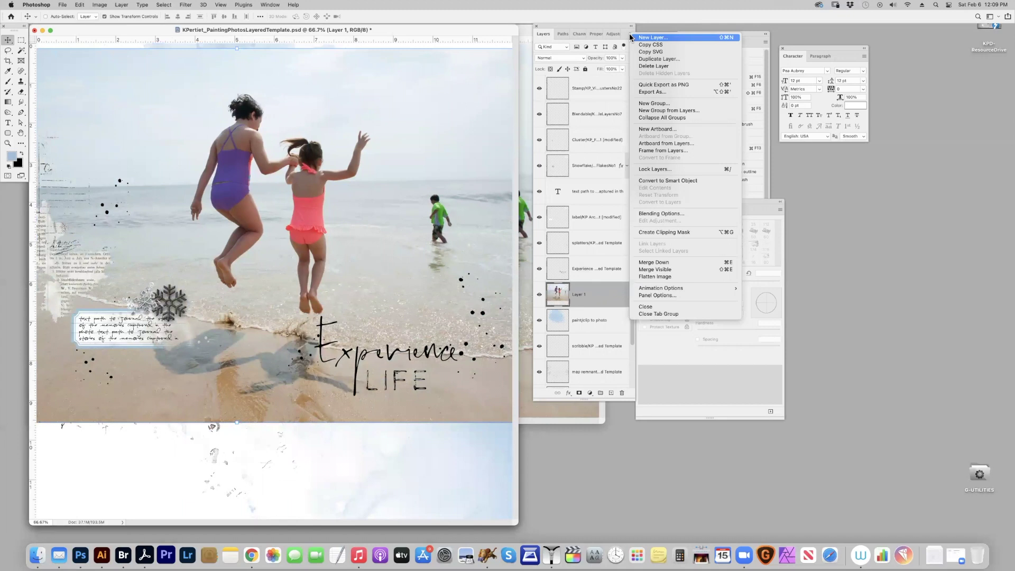
left_click(673, 231)
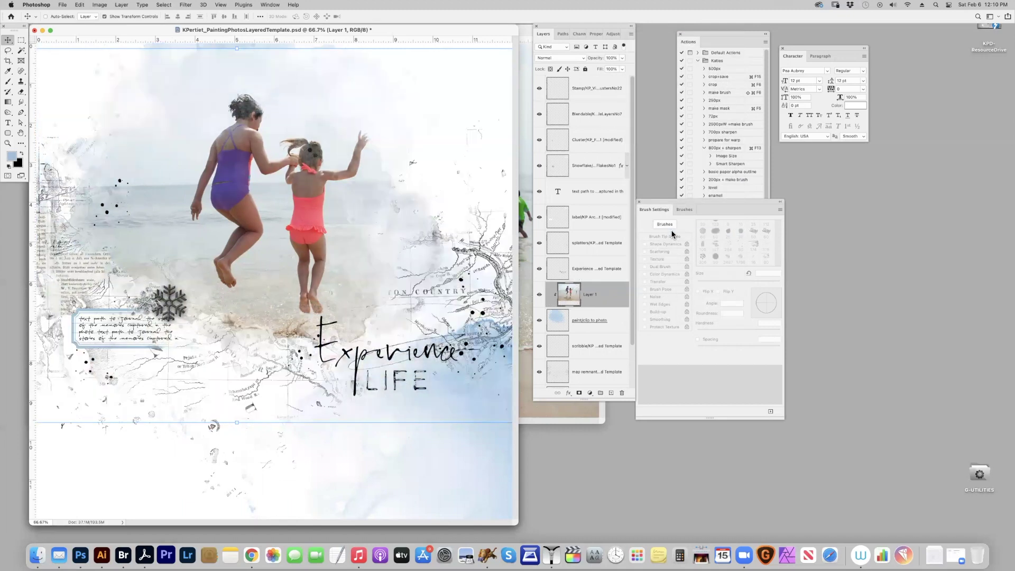
Step: Scale the clipped beach photo down and reposition it so both jumping girls sit inside the painted area
left_click_drag(360, 284, 362, 298)
left_click_drag(326, 46, 304, 60)
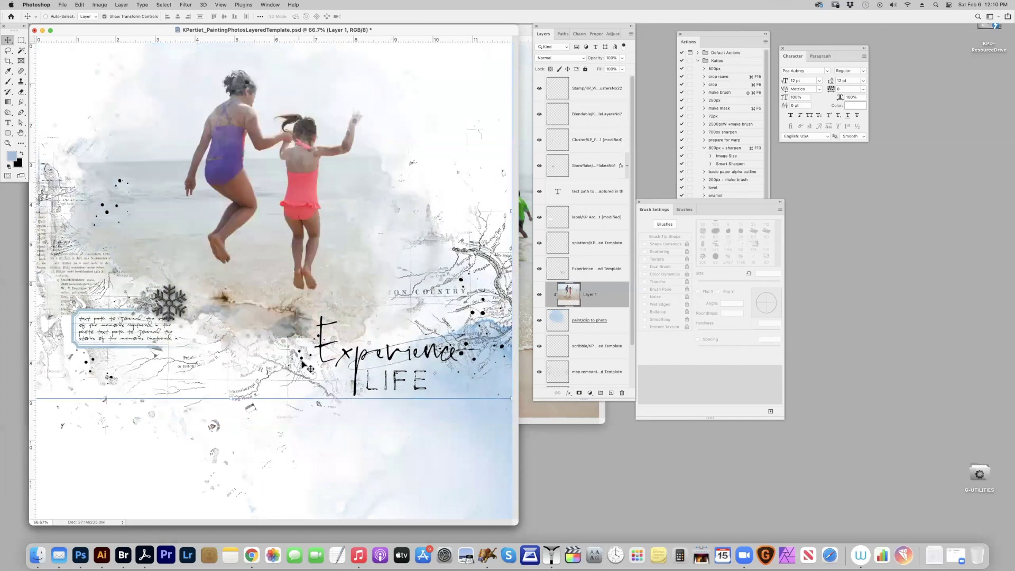
left_click_drag(512, 399, 452, 319)
left_click_drag(262, 252, 321, 331)
key("Return")
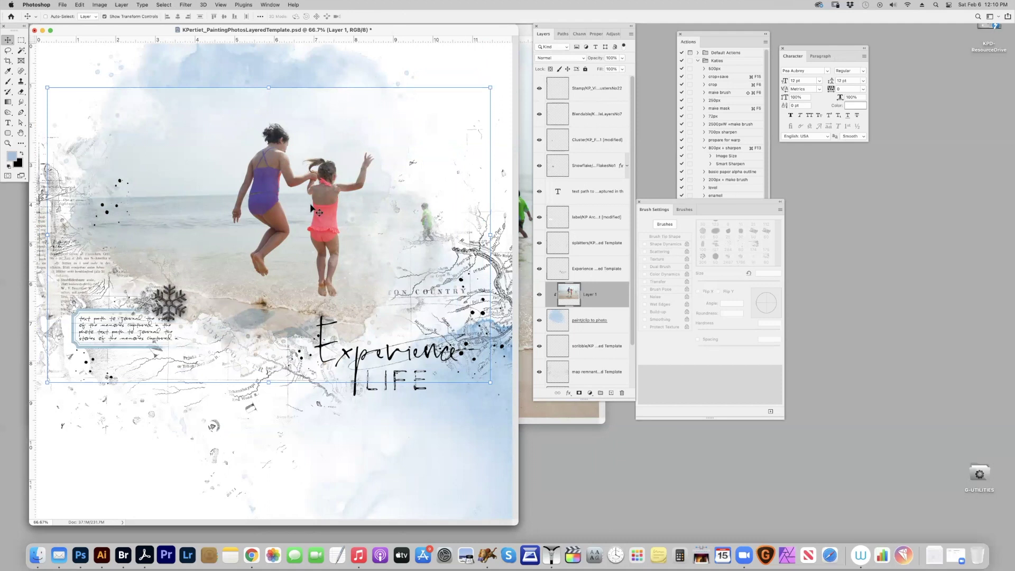
Step: Add a white layer mask to the beach photo and ready the Brush tool with black as the foreground color
left_click(121, 4)
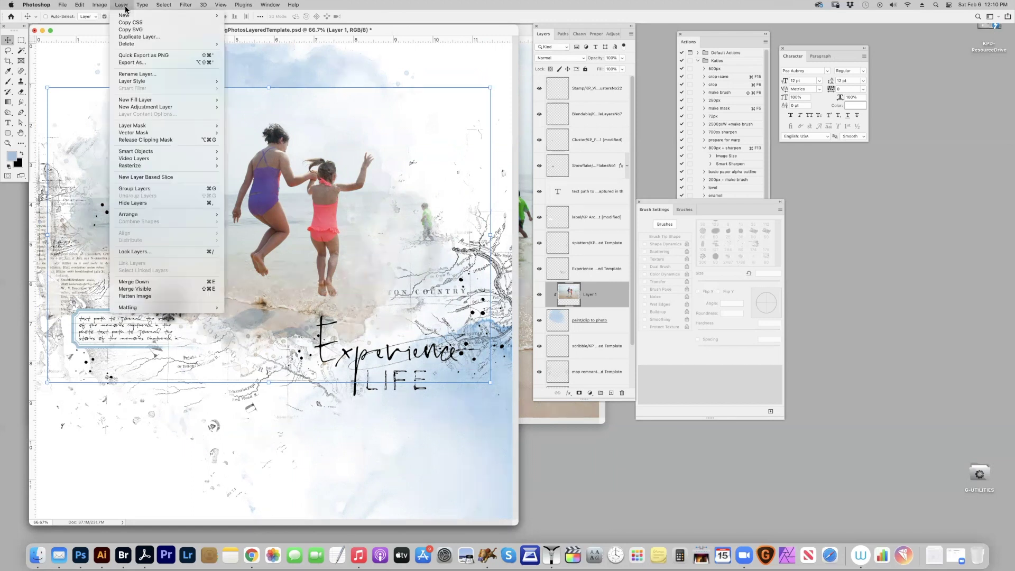
mouse_move(158, 126)
left_click(255, 126)
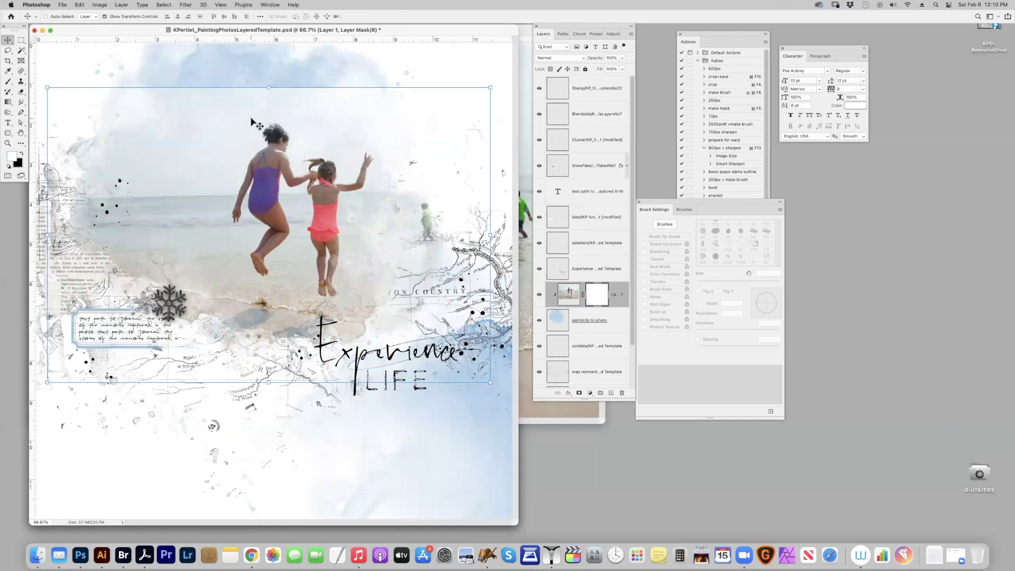
left_click(20, 154)
left_click(9, 82)
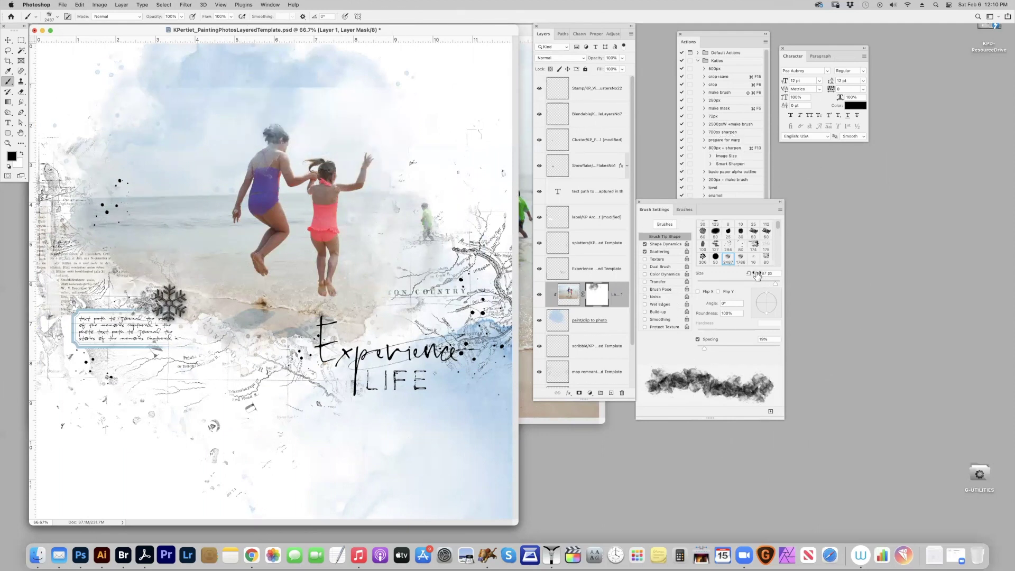
Step: Undo the oversized brush stroke on the beach photo's mask and reduce the brush size
key("super+z")
key("bracketleft")
key("bracketleft")
key("bracketleft")
key("bracketleft")
key("bracketleft")
key("bracketleft")
key("bracketleft")
key("bracketleft")
key("bracketleft")
key("bracketleft")
key("bracketleft")
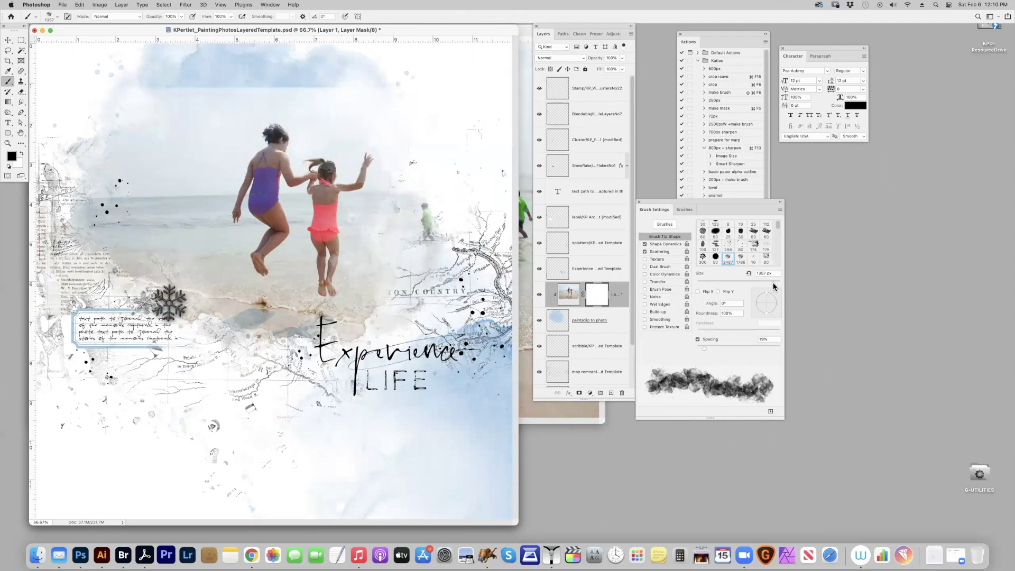
left_click_drag(775, 284, 777, 287)
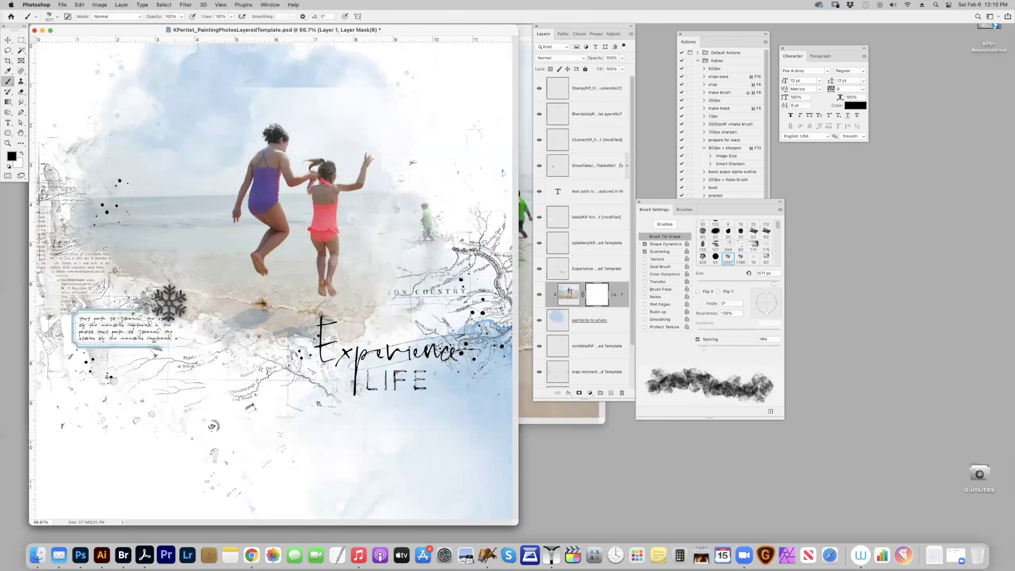
Step: Paint black on the mask to blend the photo's hard upper edge into the blue paint, and white to restore the taller girl's hair
mouse_move(314, 144)
left_mouse_down()
mouse_move(342, 108)
mouse_move(356, 297)
left_mouse_up()
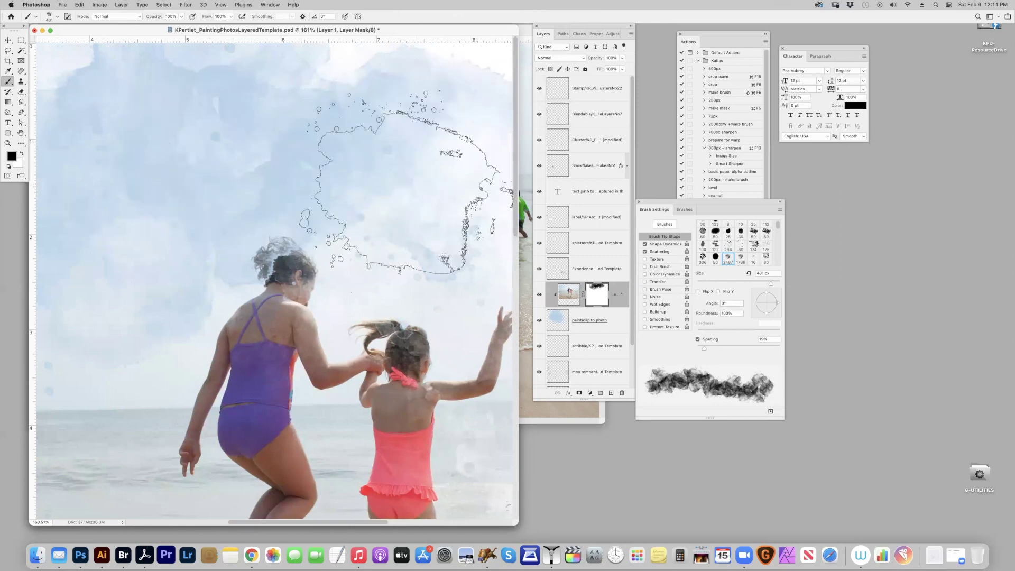
left_click(21, 154)
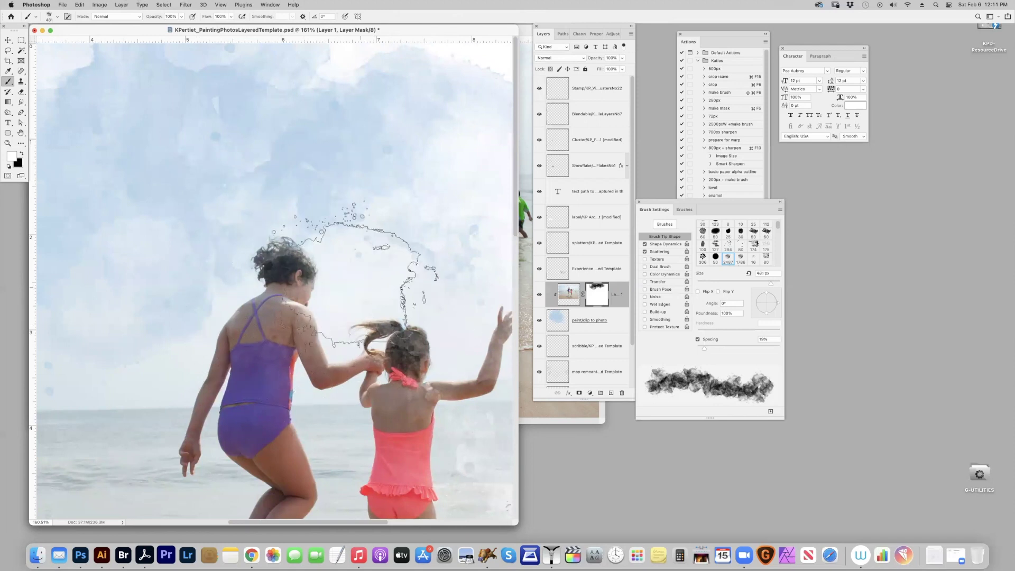
key("super+0")
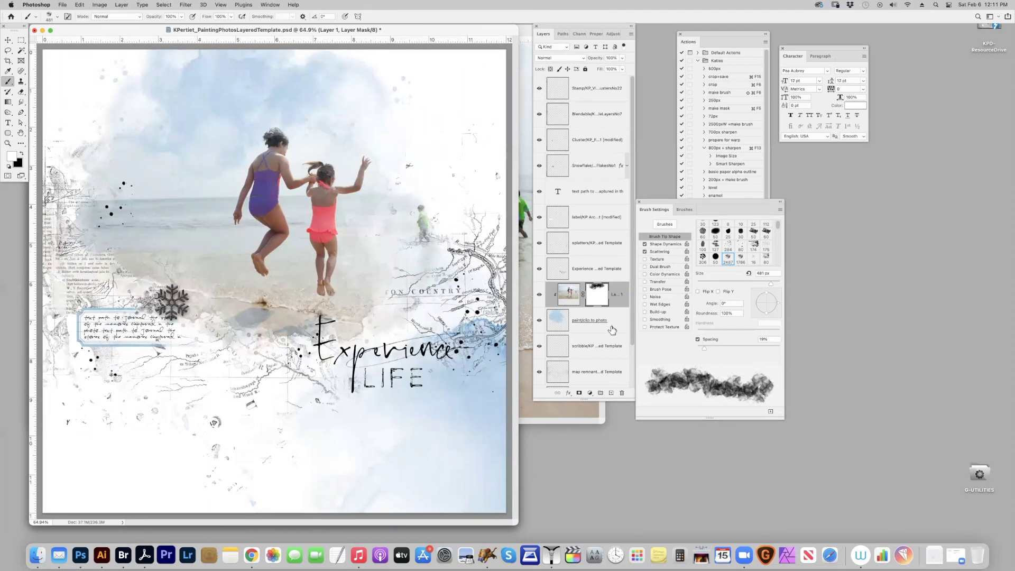
Step: Sample the pale blue-gray #d3e0e5 from the beach photo and recolor the paint clipping layer beneath the photo with it
left_click(582, 326)
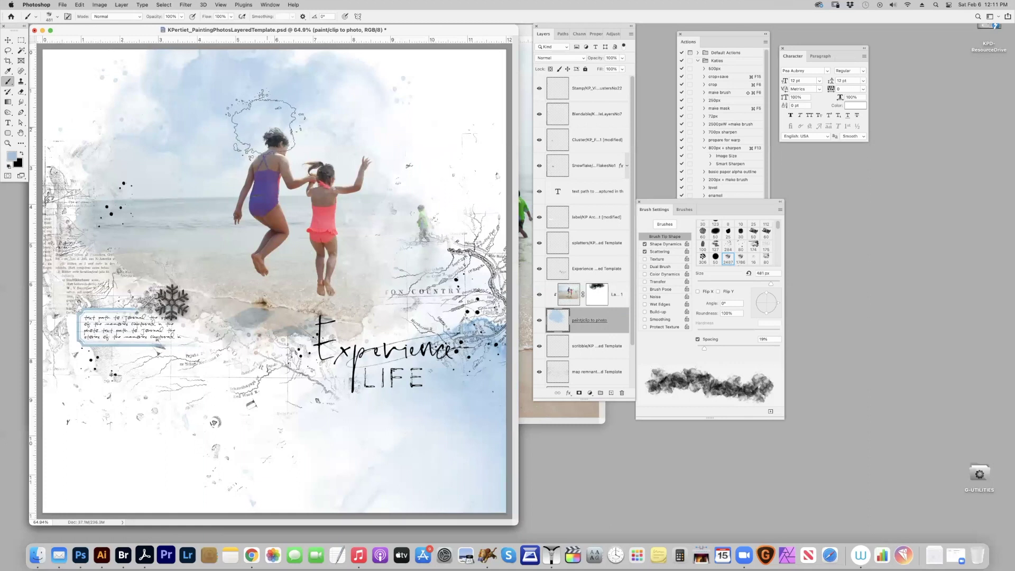
left_click(571, 296)
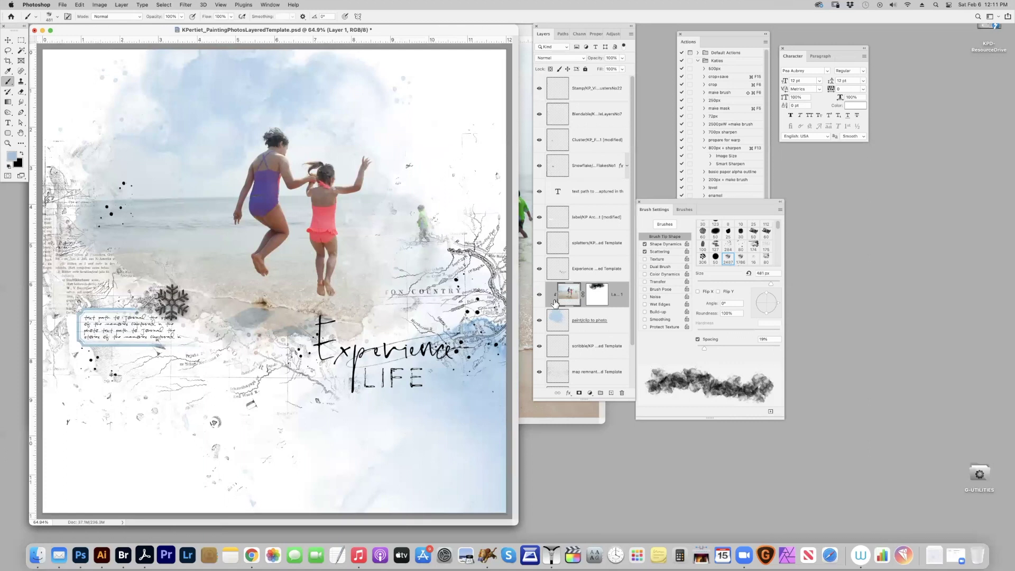
left_click(12, 156)
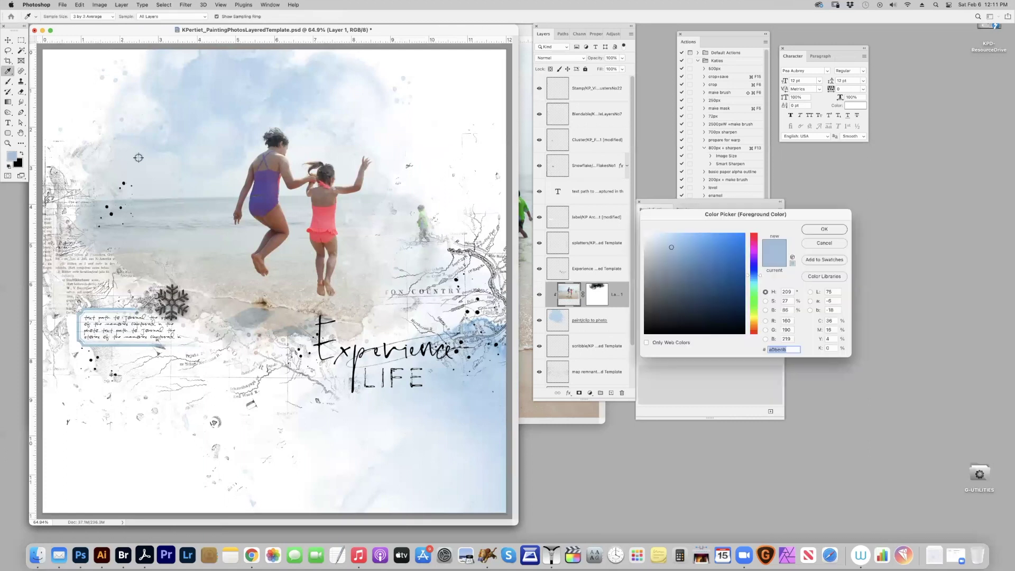
left_click(160, 197)
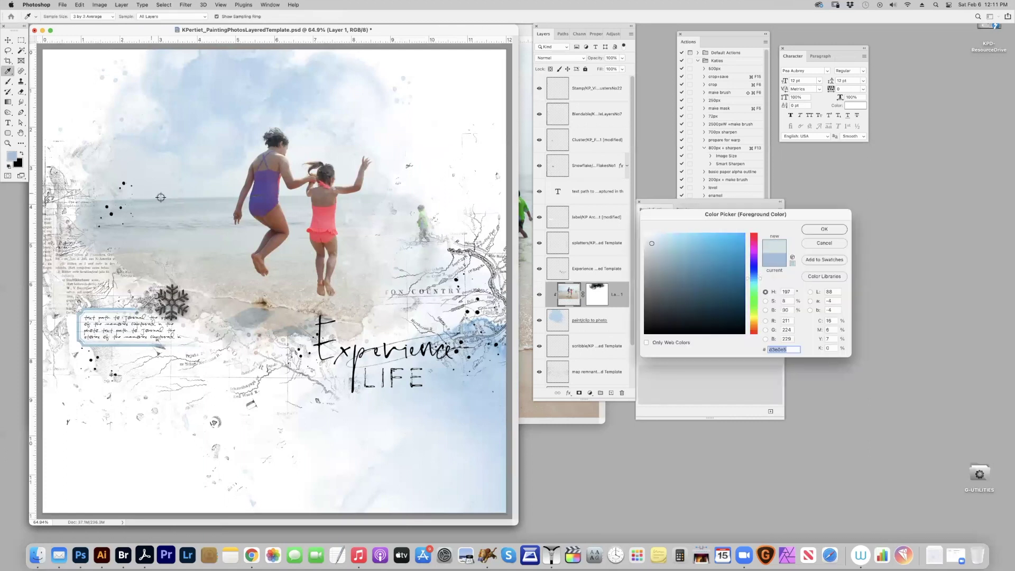
left_click(823, 229)
left_click(611, 325)
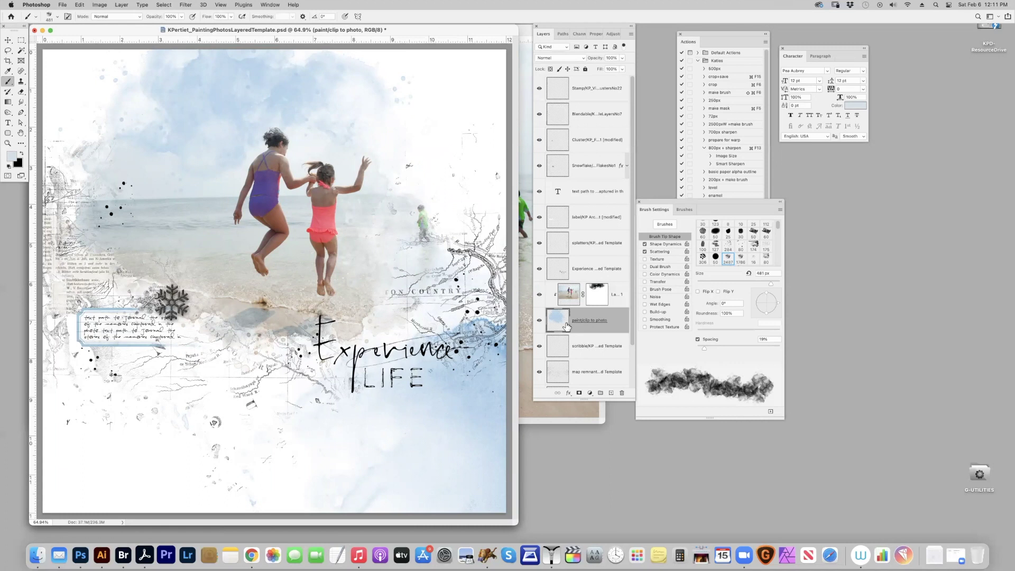
key("super+z")
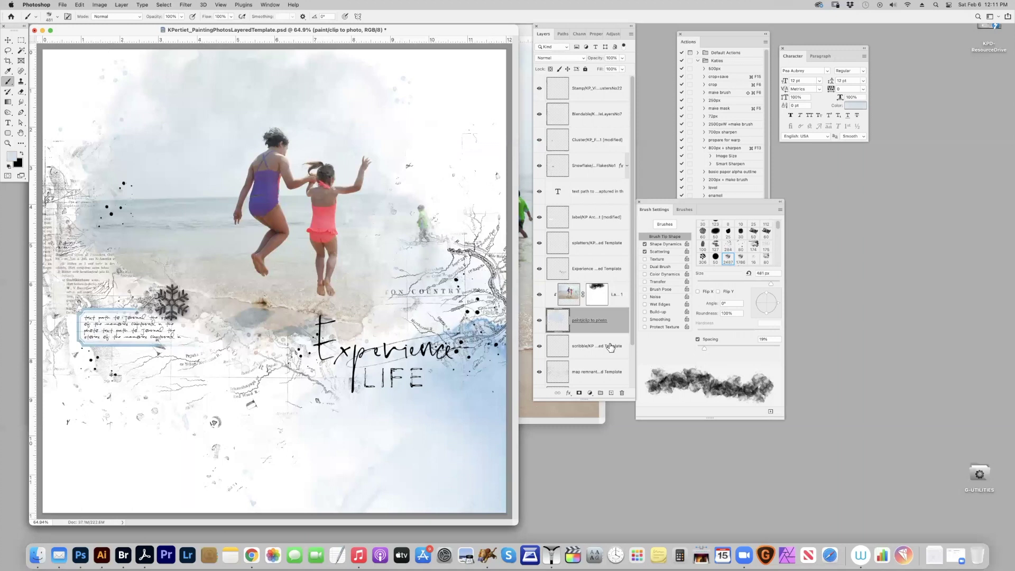
Step: Add a new layer beneath the paint layer and brush soft watercolor in pale blue and sand tones sampled from the photo around its edges
left_click(611, 393)
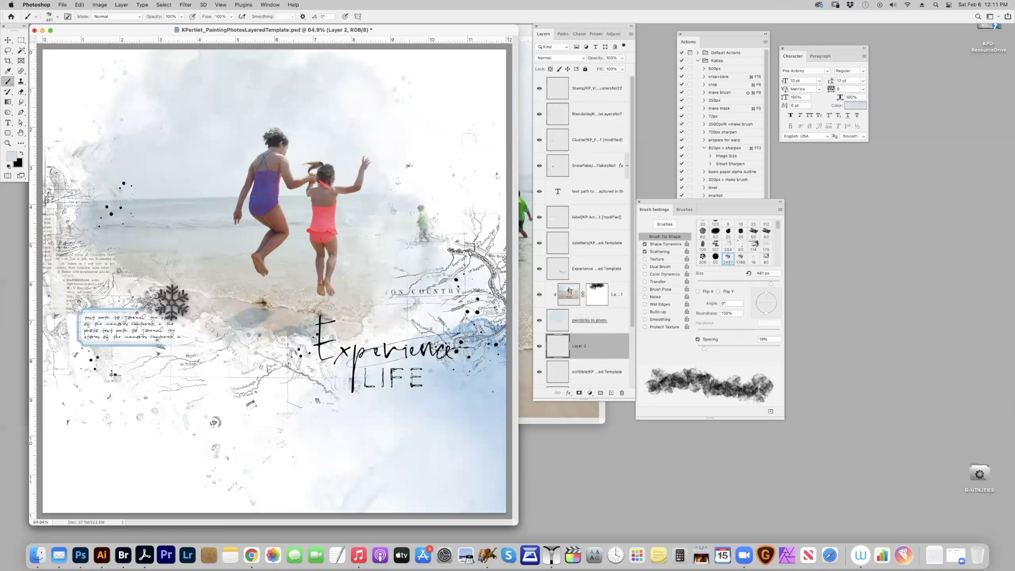
left_click_drag(776, 286, 775, 287)
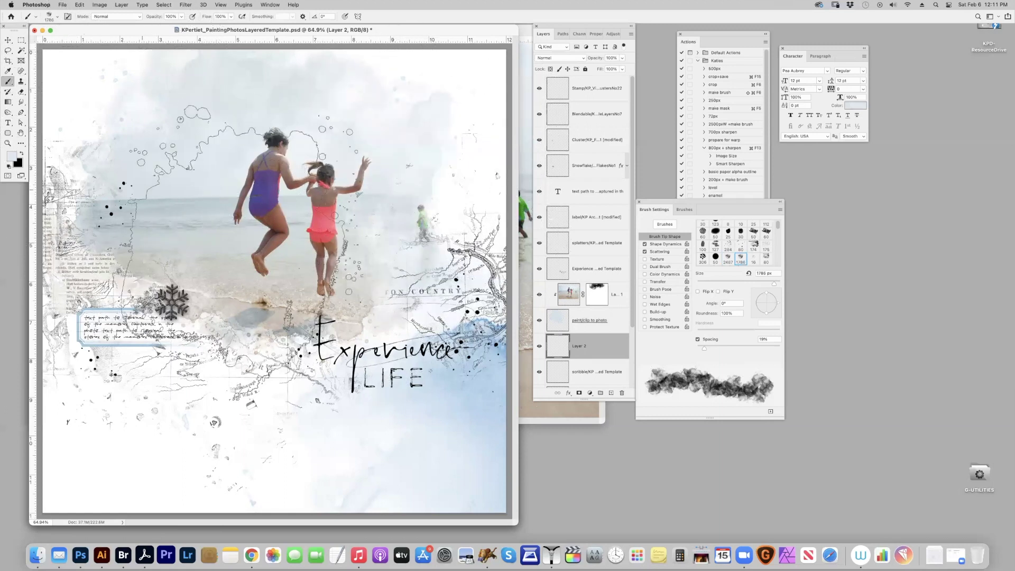
mouse_move(384, 340)
left_mouse_down()
mouse_move(233, 312)
mouse_move(132, 264)
left_mouse_up()
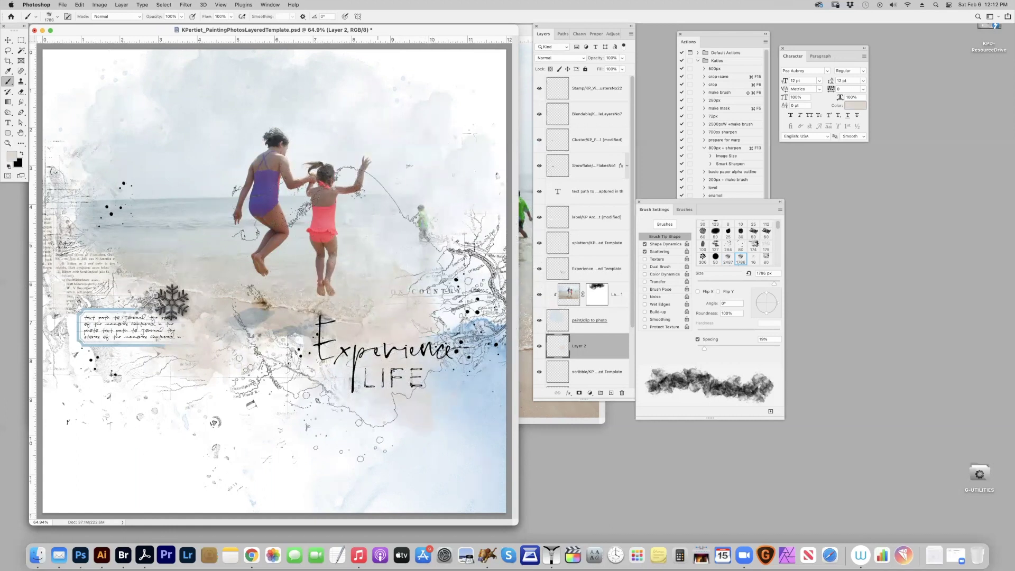
left_click(344, 312)
left_click(367, 301)
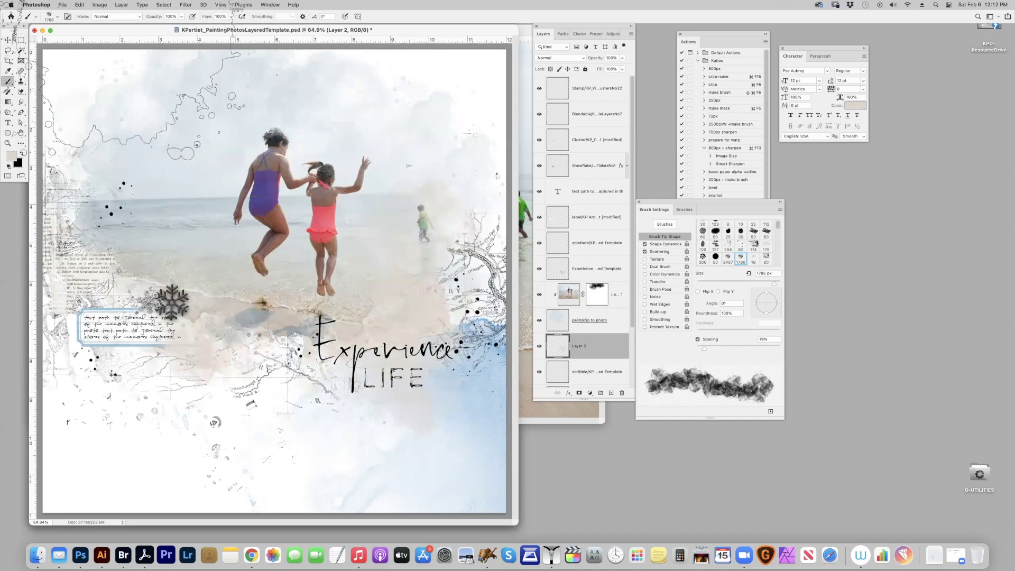
Step: Set the brush mode to Multiply and paint deeper sand-colored watercolor around the beach area on the new layer
left_click(119, 16)
left_click(115, 60)
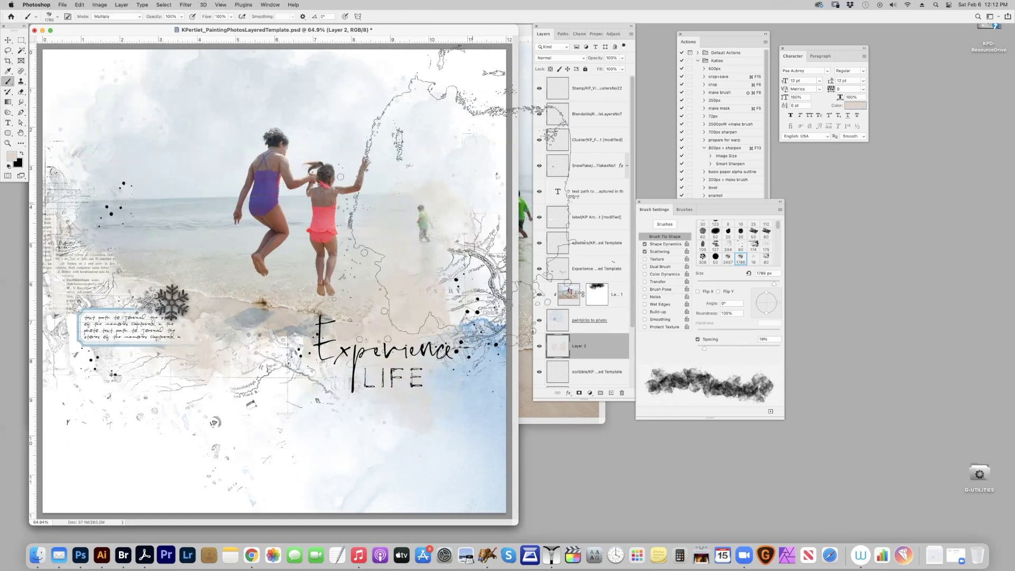
mouse_move(405, 278)
left_mouse_down()
mouse_move(423, 265)
mouse_move(296, 254)
mouse_move(267, 275)
left_mouse_up()
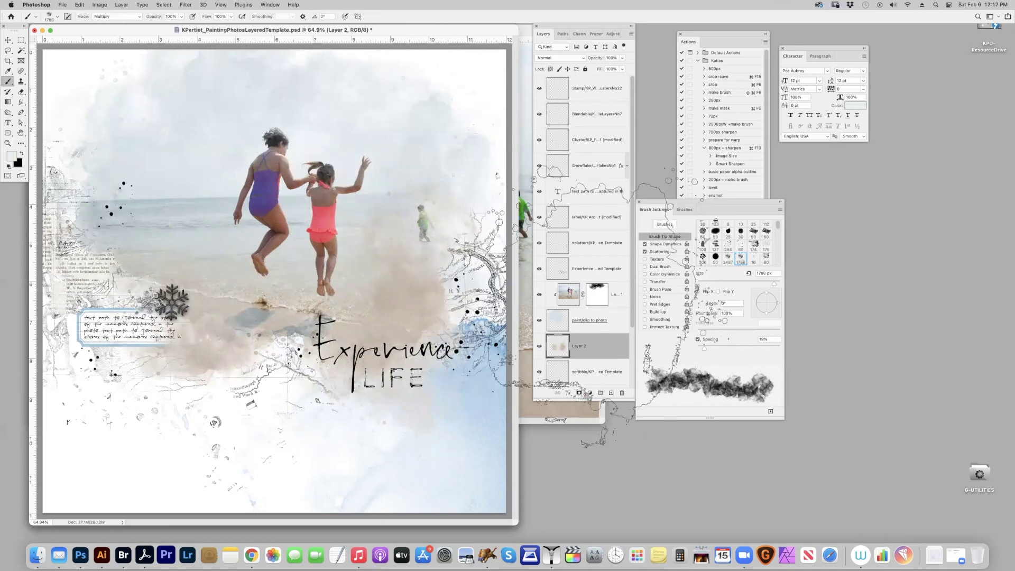
Step: Paint black on the beach photo's layer mask to soften its side edges into the watercolor, finishing with the Move tool
left_click(598, 297)
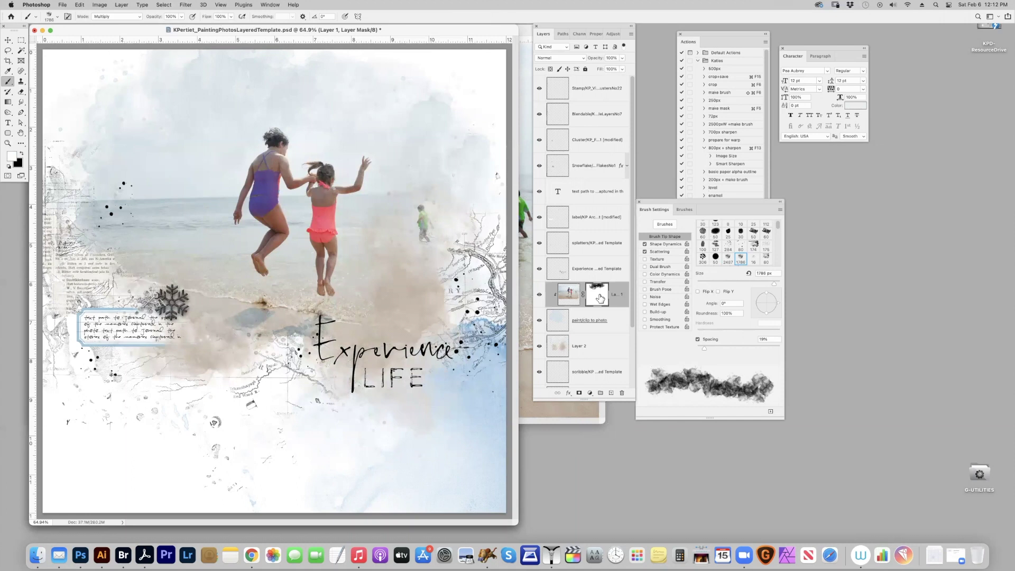
left_click(22, 153)
left_click(143, 222)
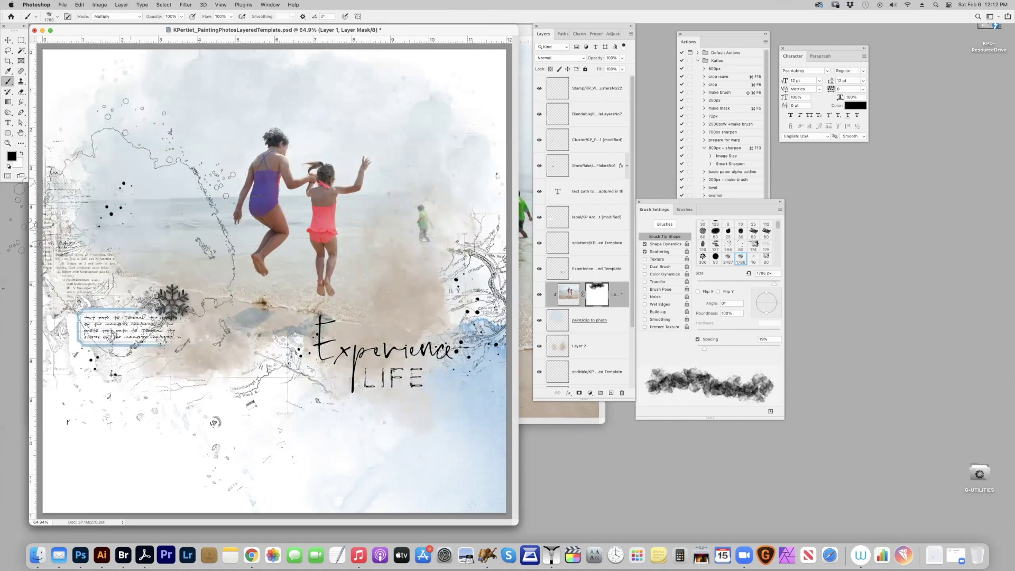
left_click(451, 168)
left_click(445, 212)
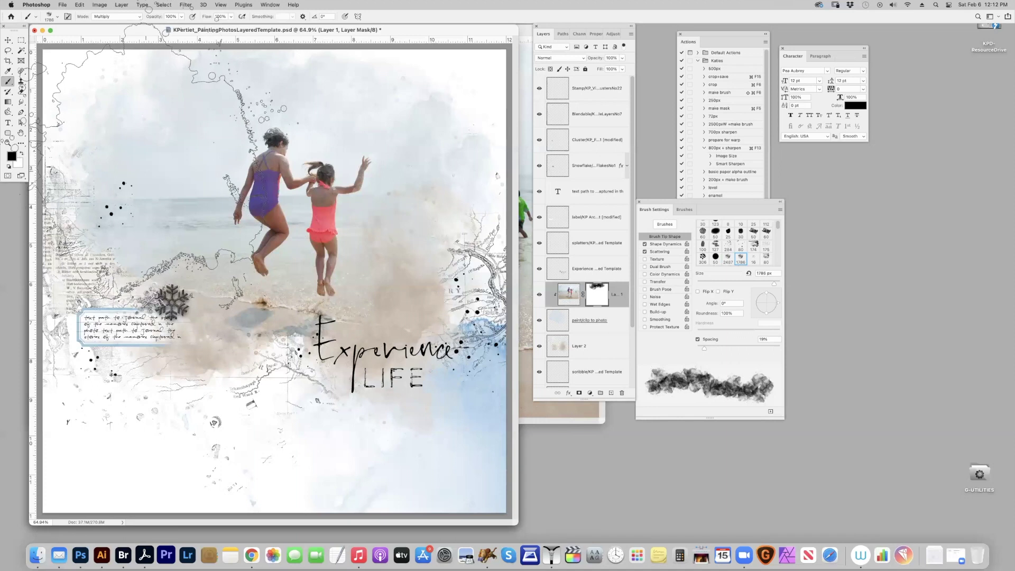
left_click(153, 158)
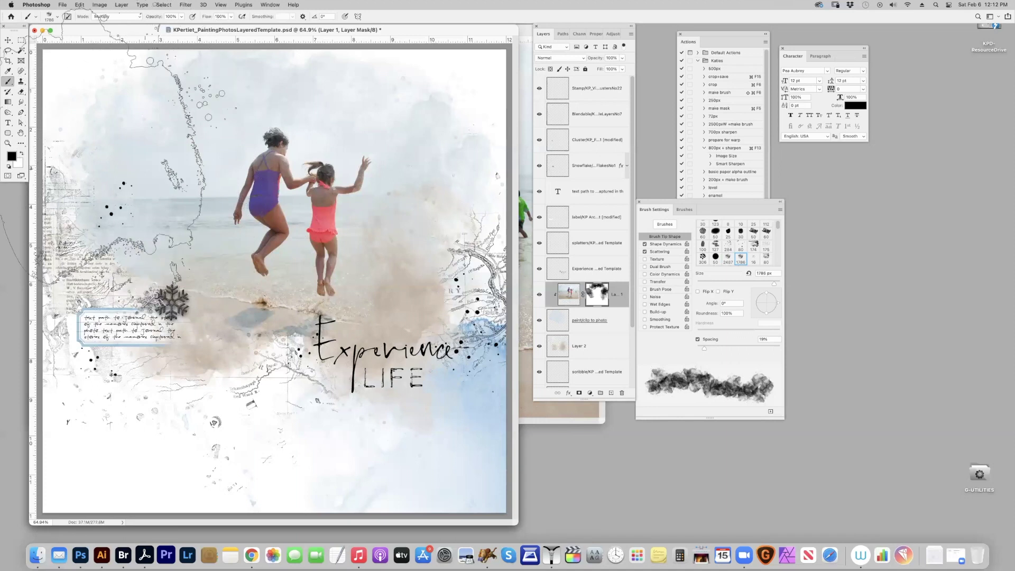
left_click(9, 42)
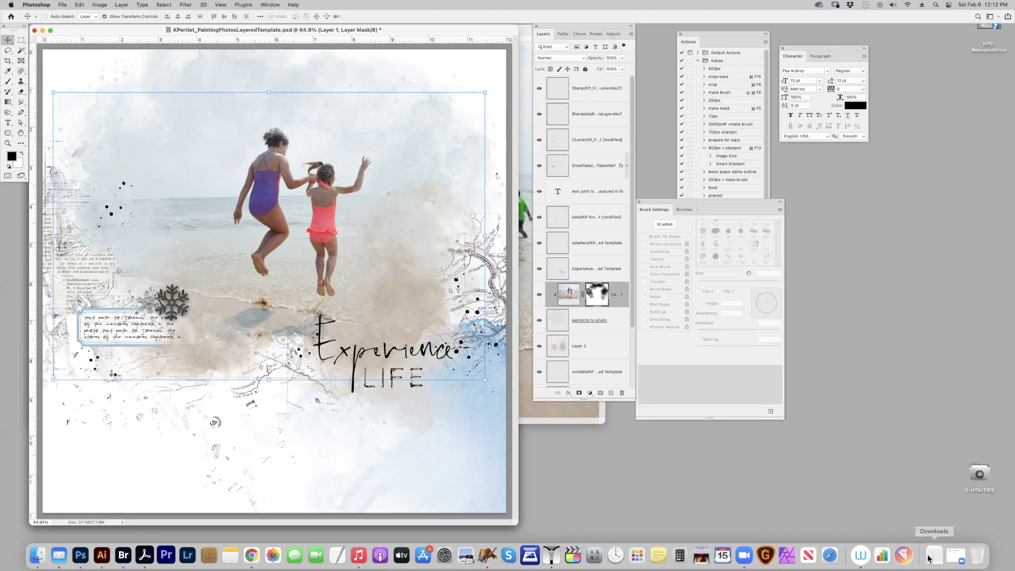
Step: Switch to KPertiet_PaintingPhotos.psd and examine the journaling label's layer, Layer 10, and its layer mask
left_click(264, 5)
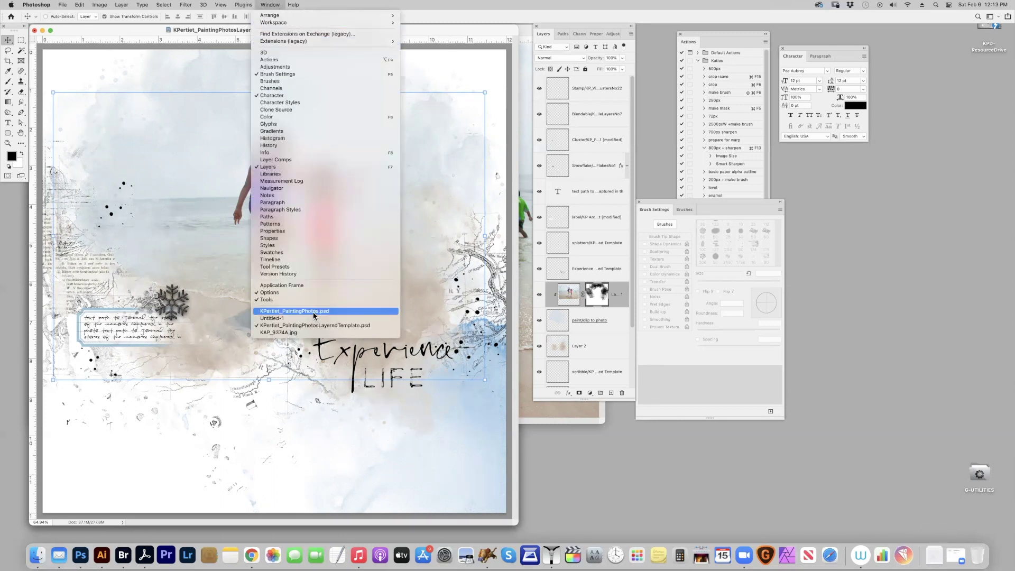
left_click(314, 316)
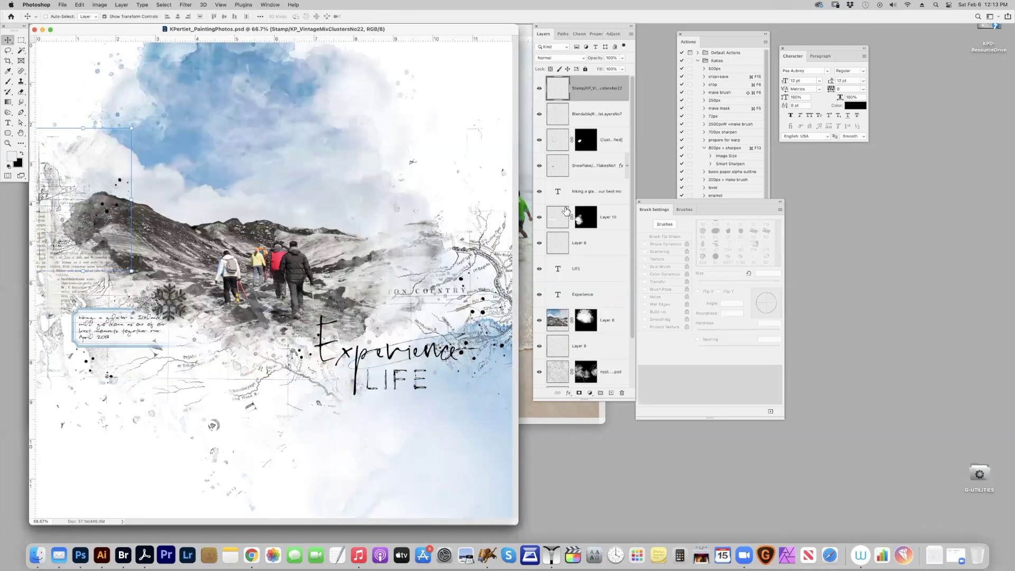
scroll(566, 210, "down", 3)
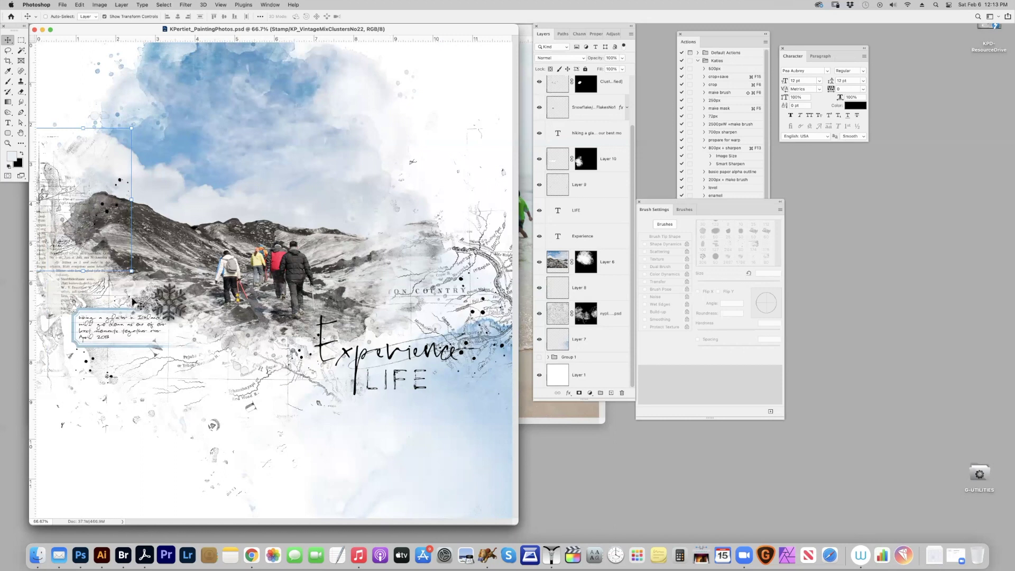
left_click(560, 159)
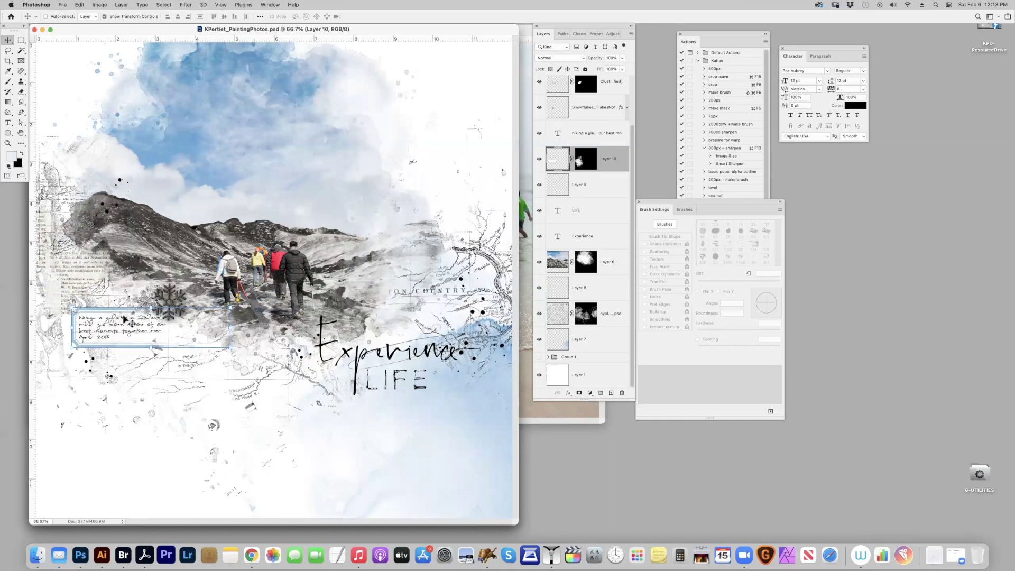
left_click(586, 161)
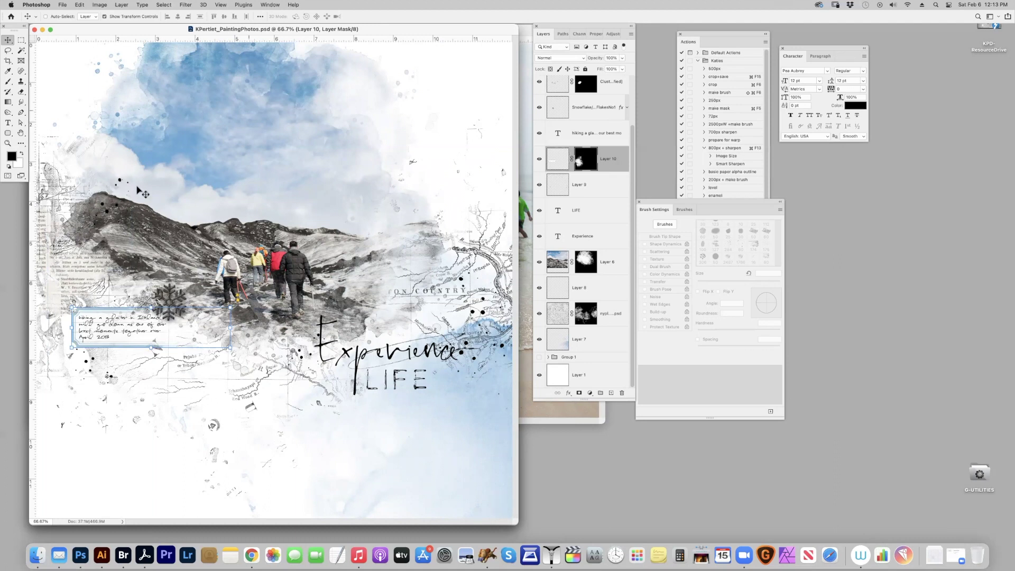